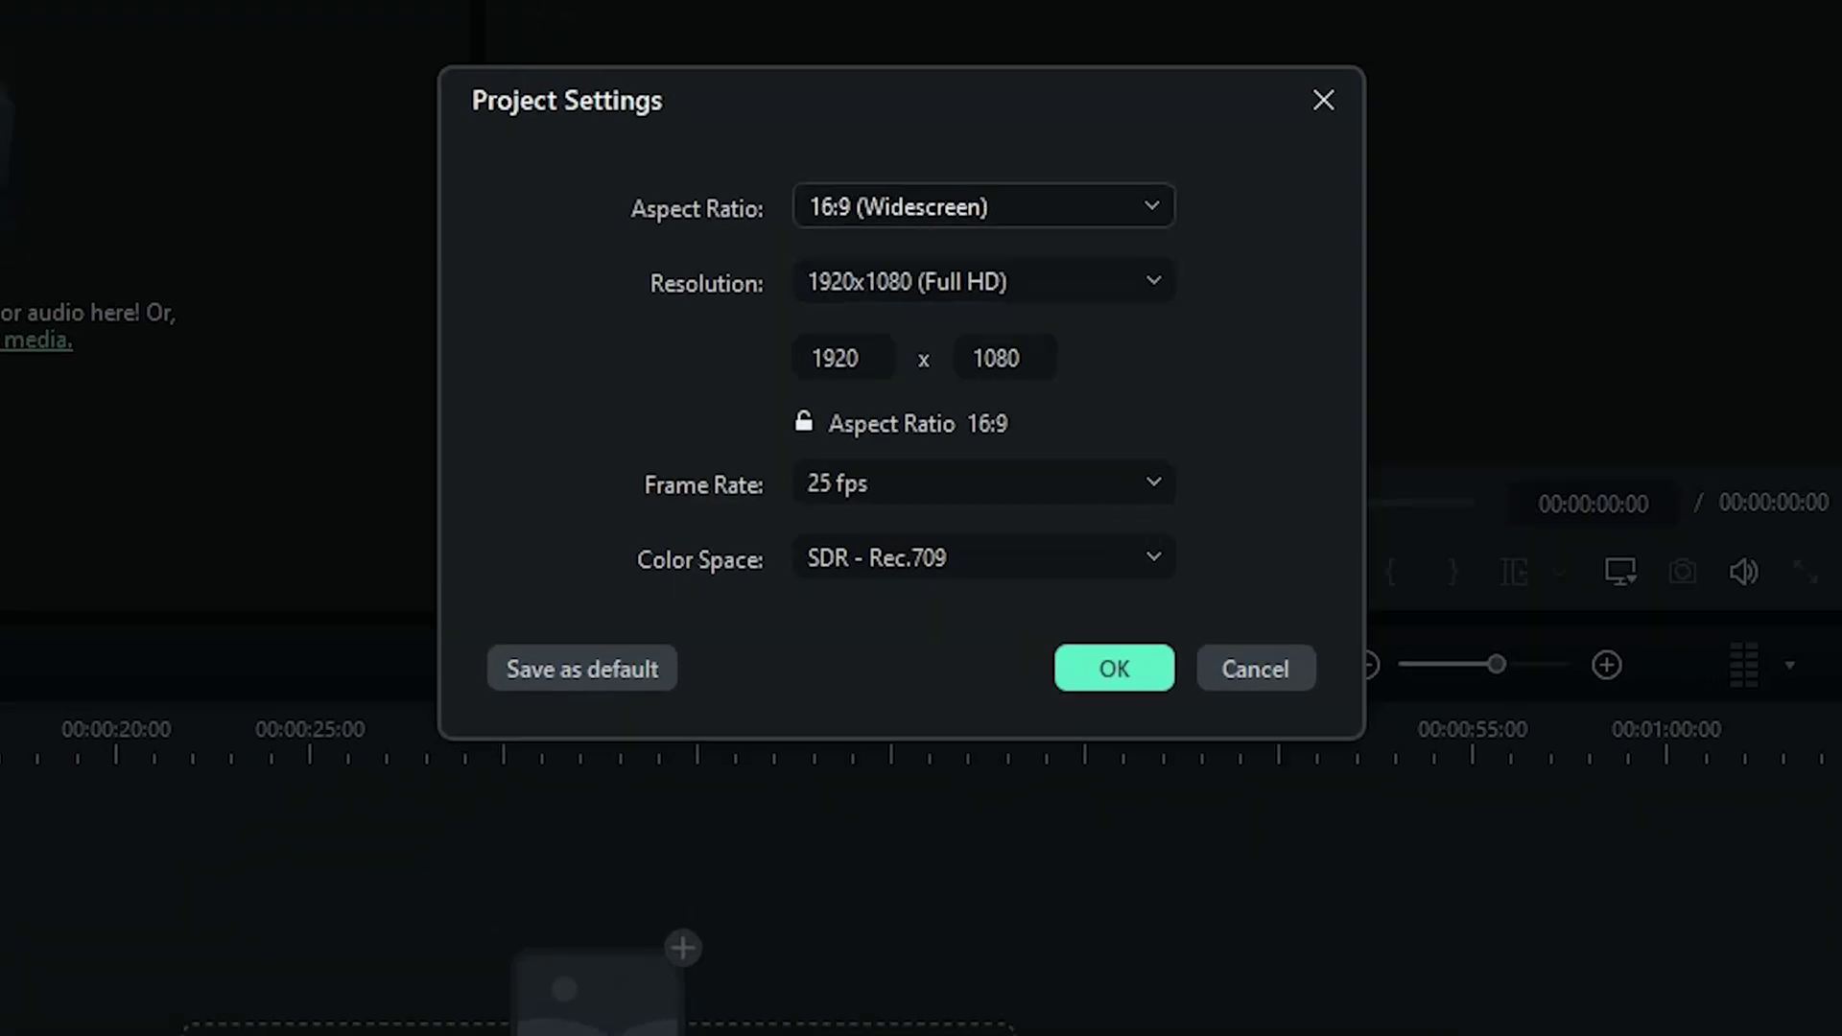
- Set Project Settings to 4:3 aspect ratio, 1440x1080 HD resolution and 60 fps frame rate
click(950, 362)
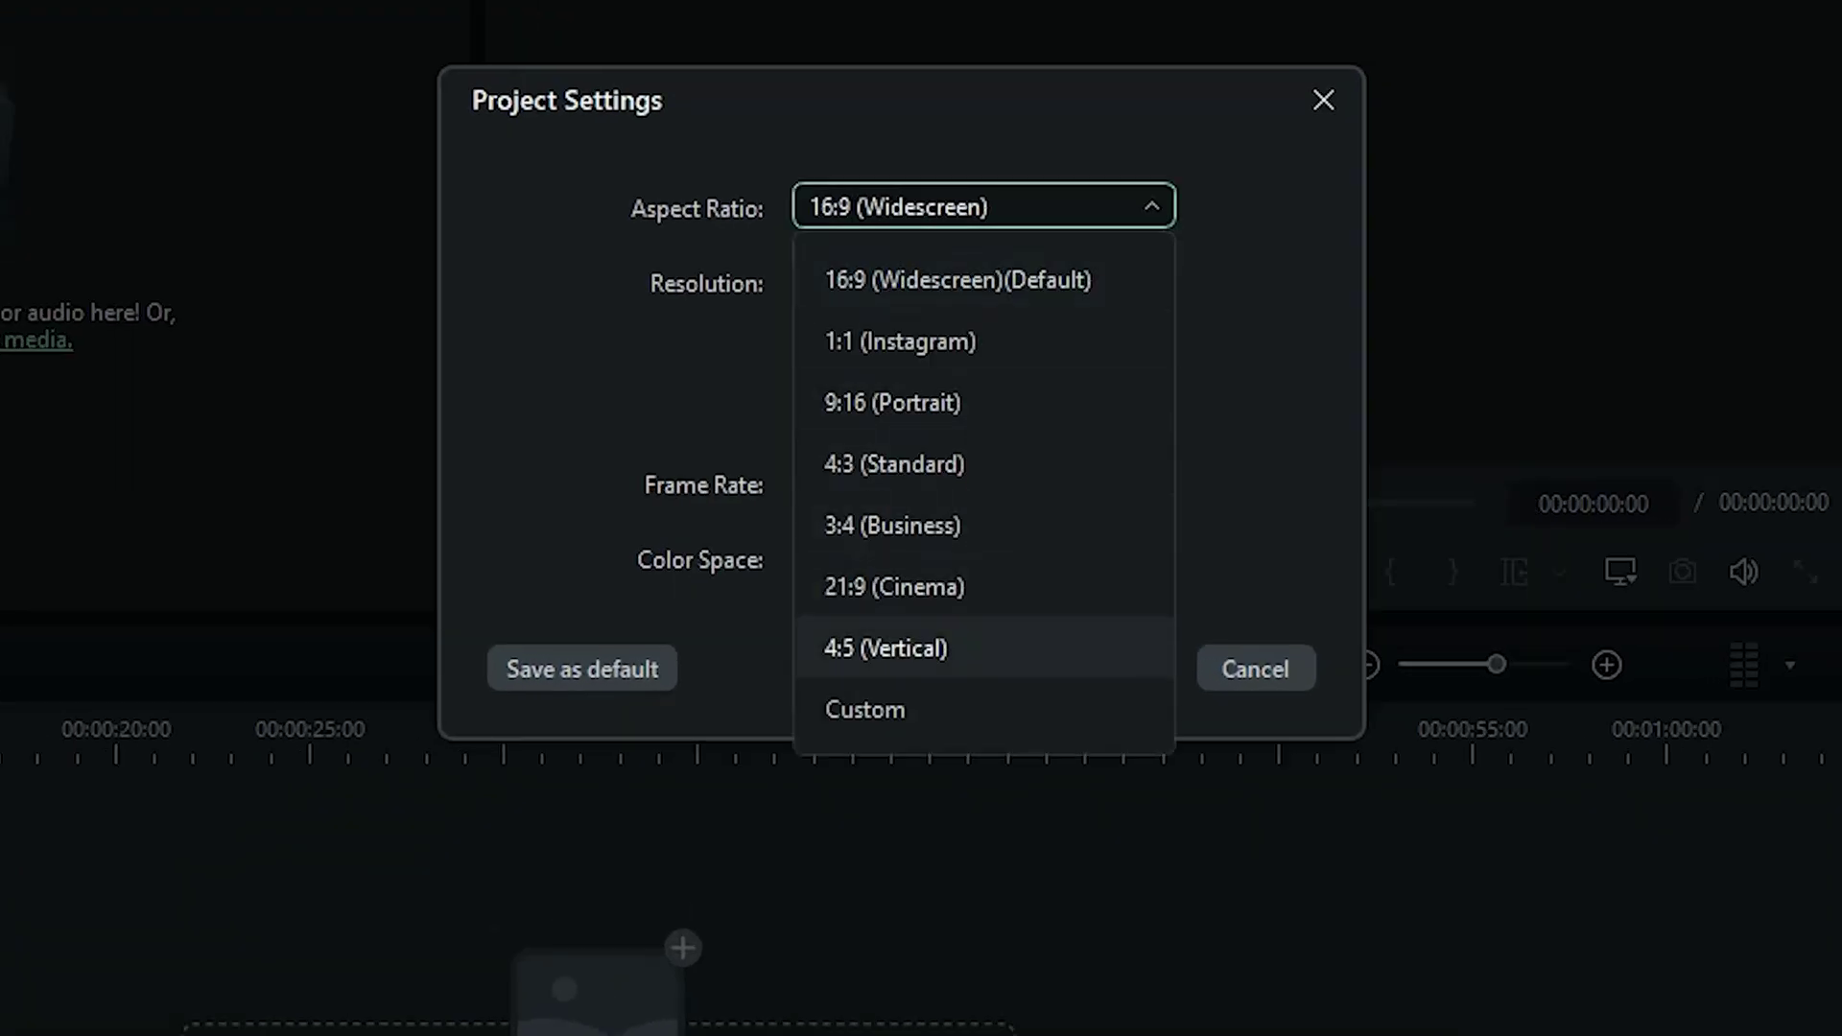
click(893, 463)
click(983, 281)
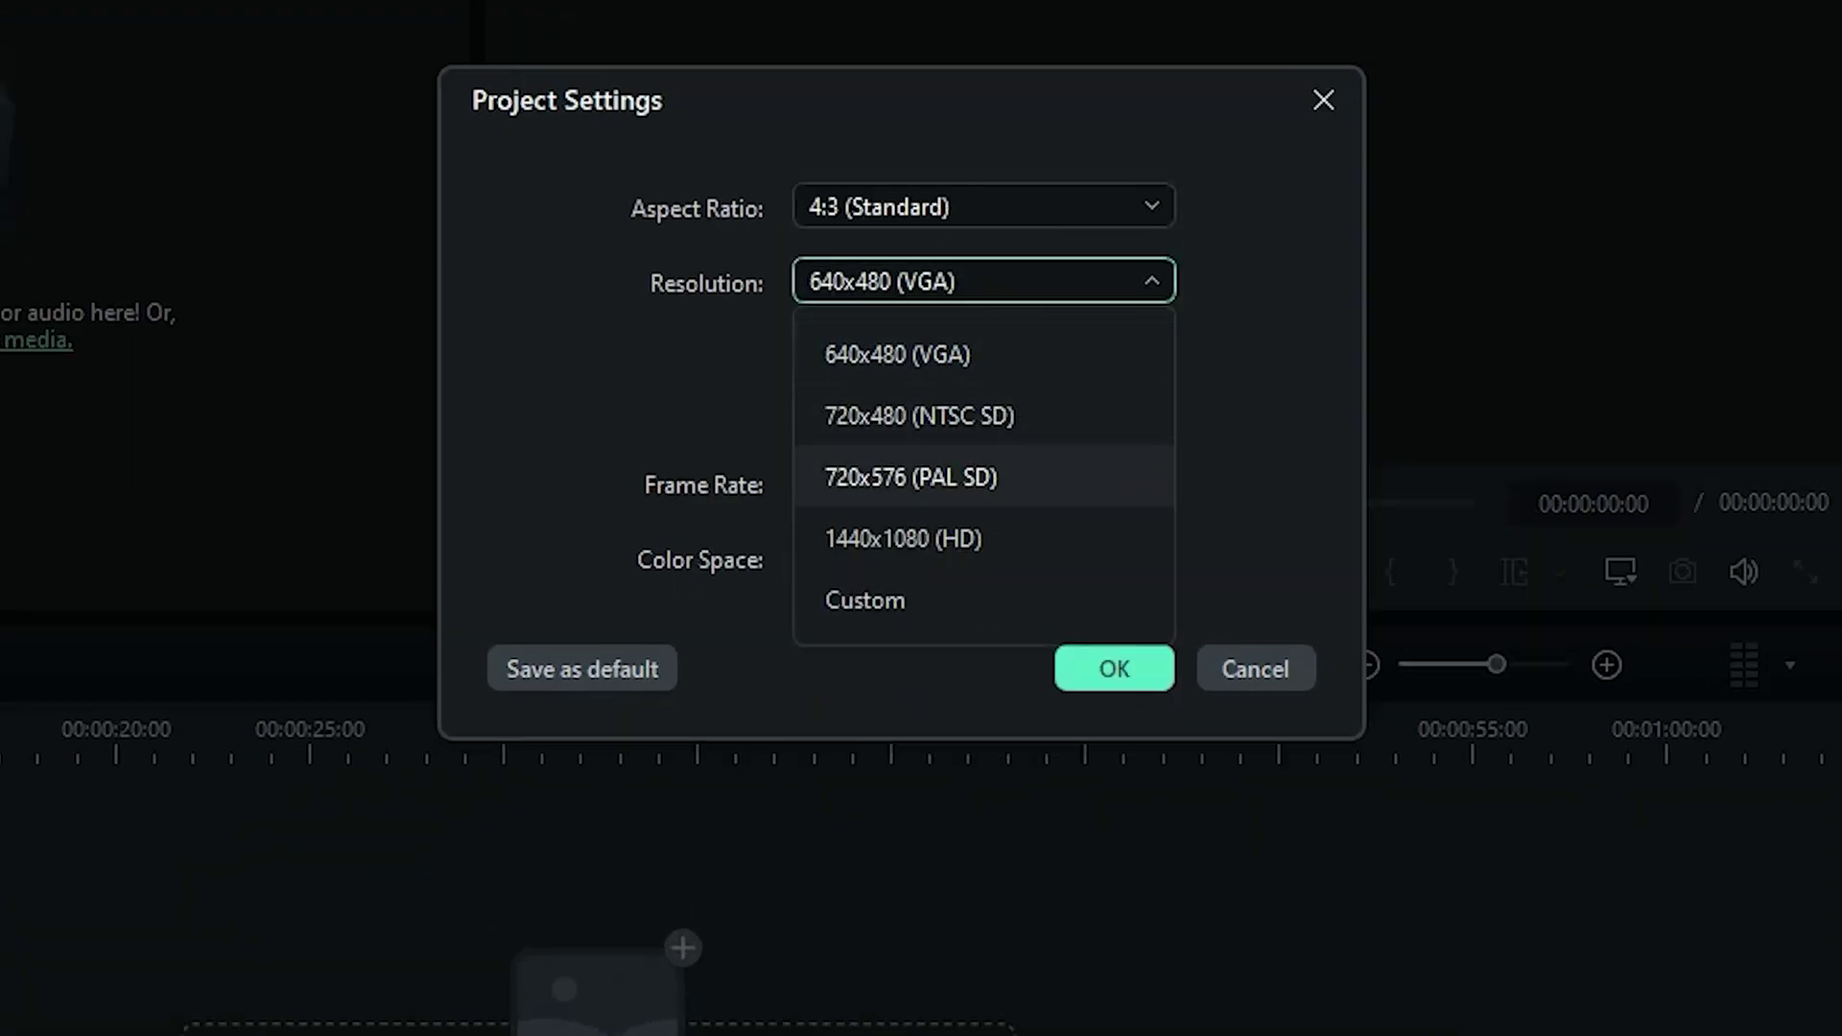
click(903, 539)
click(983, 484)
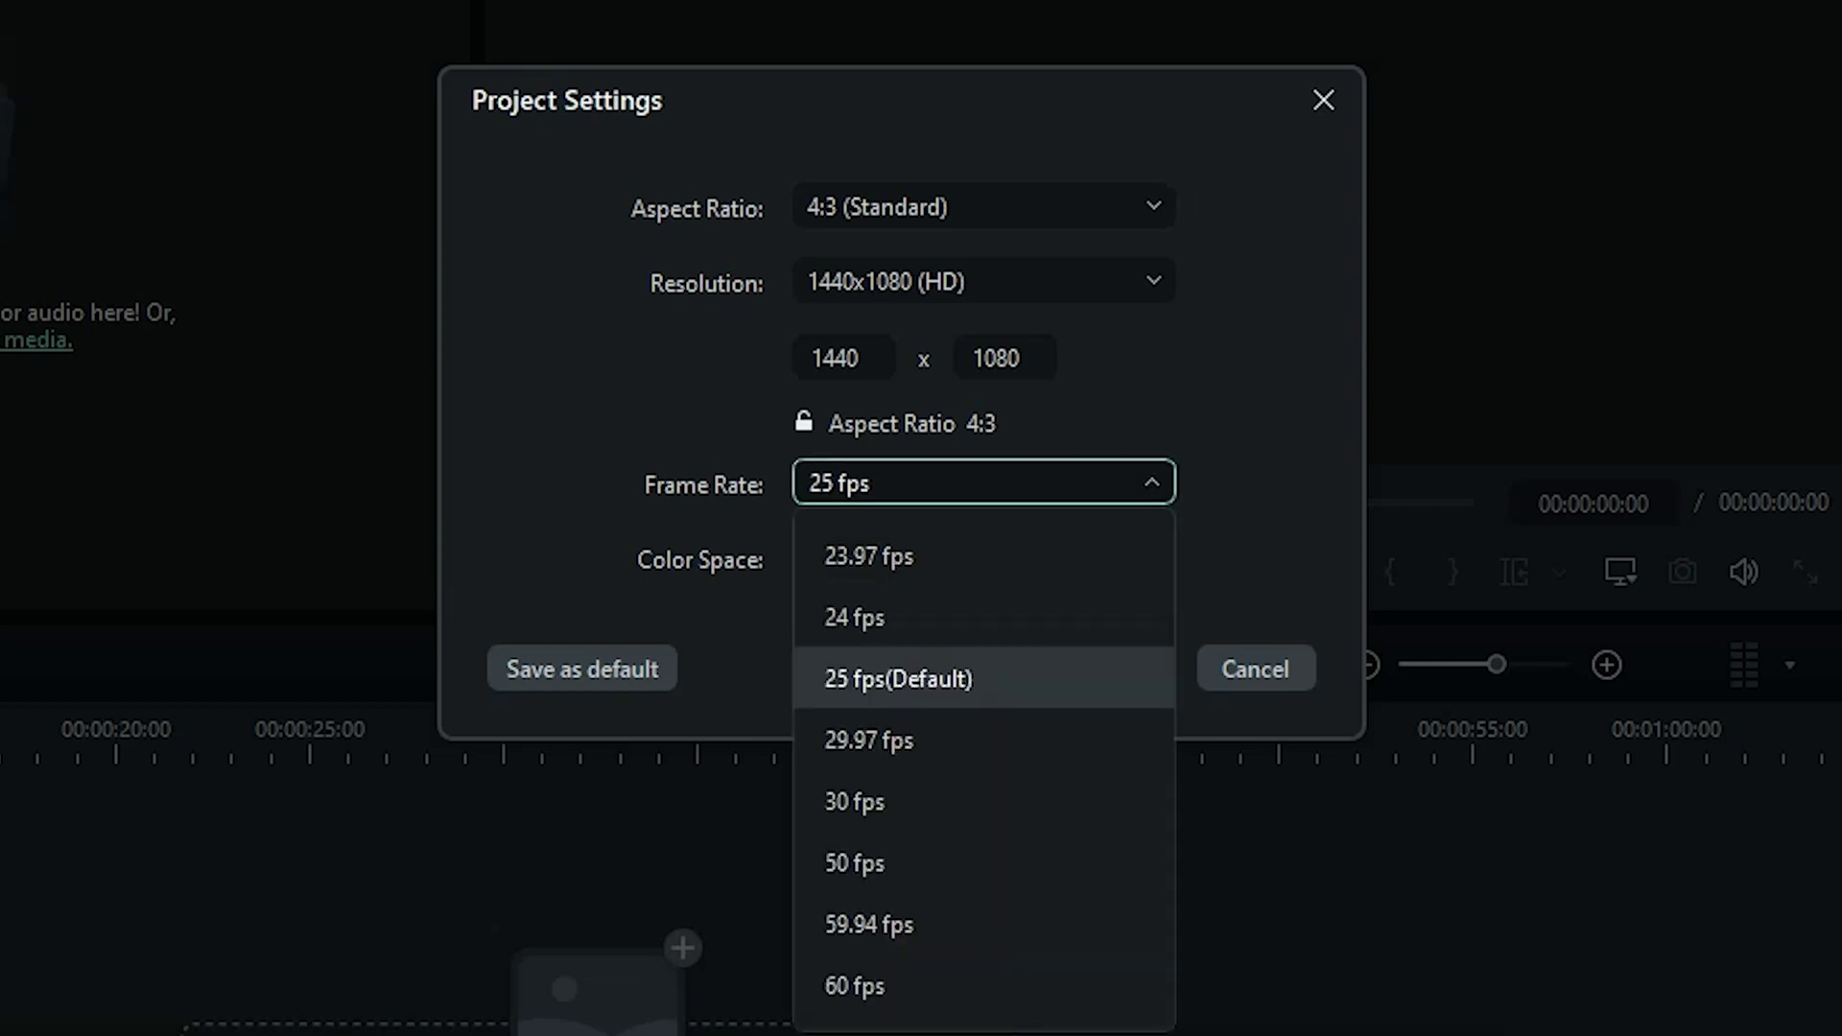
click(984, 982)
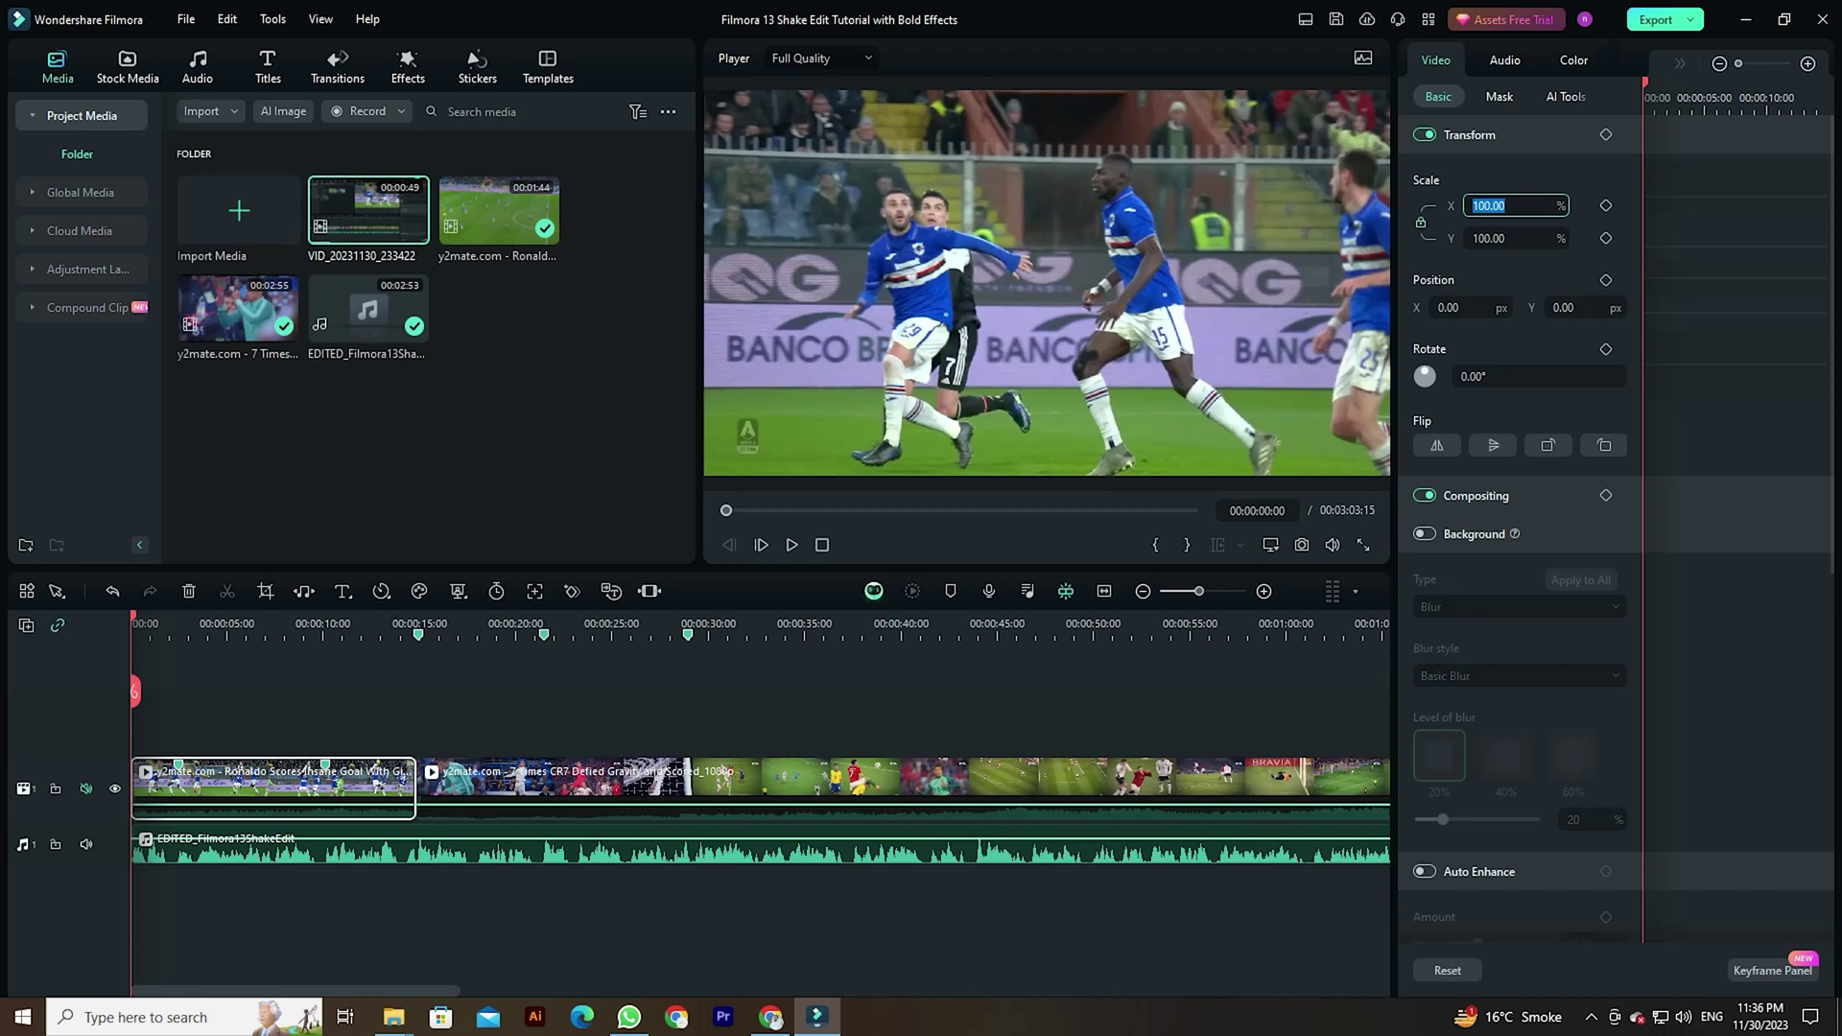
- Keyframe the first clip's Scale from 166% at the start down toward 136% around 14 seconds
key(Tab)
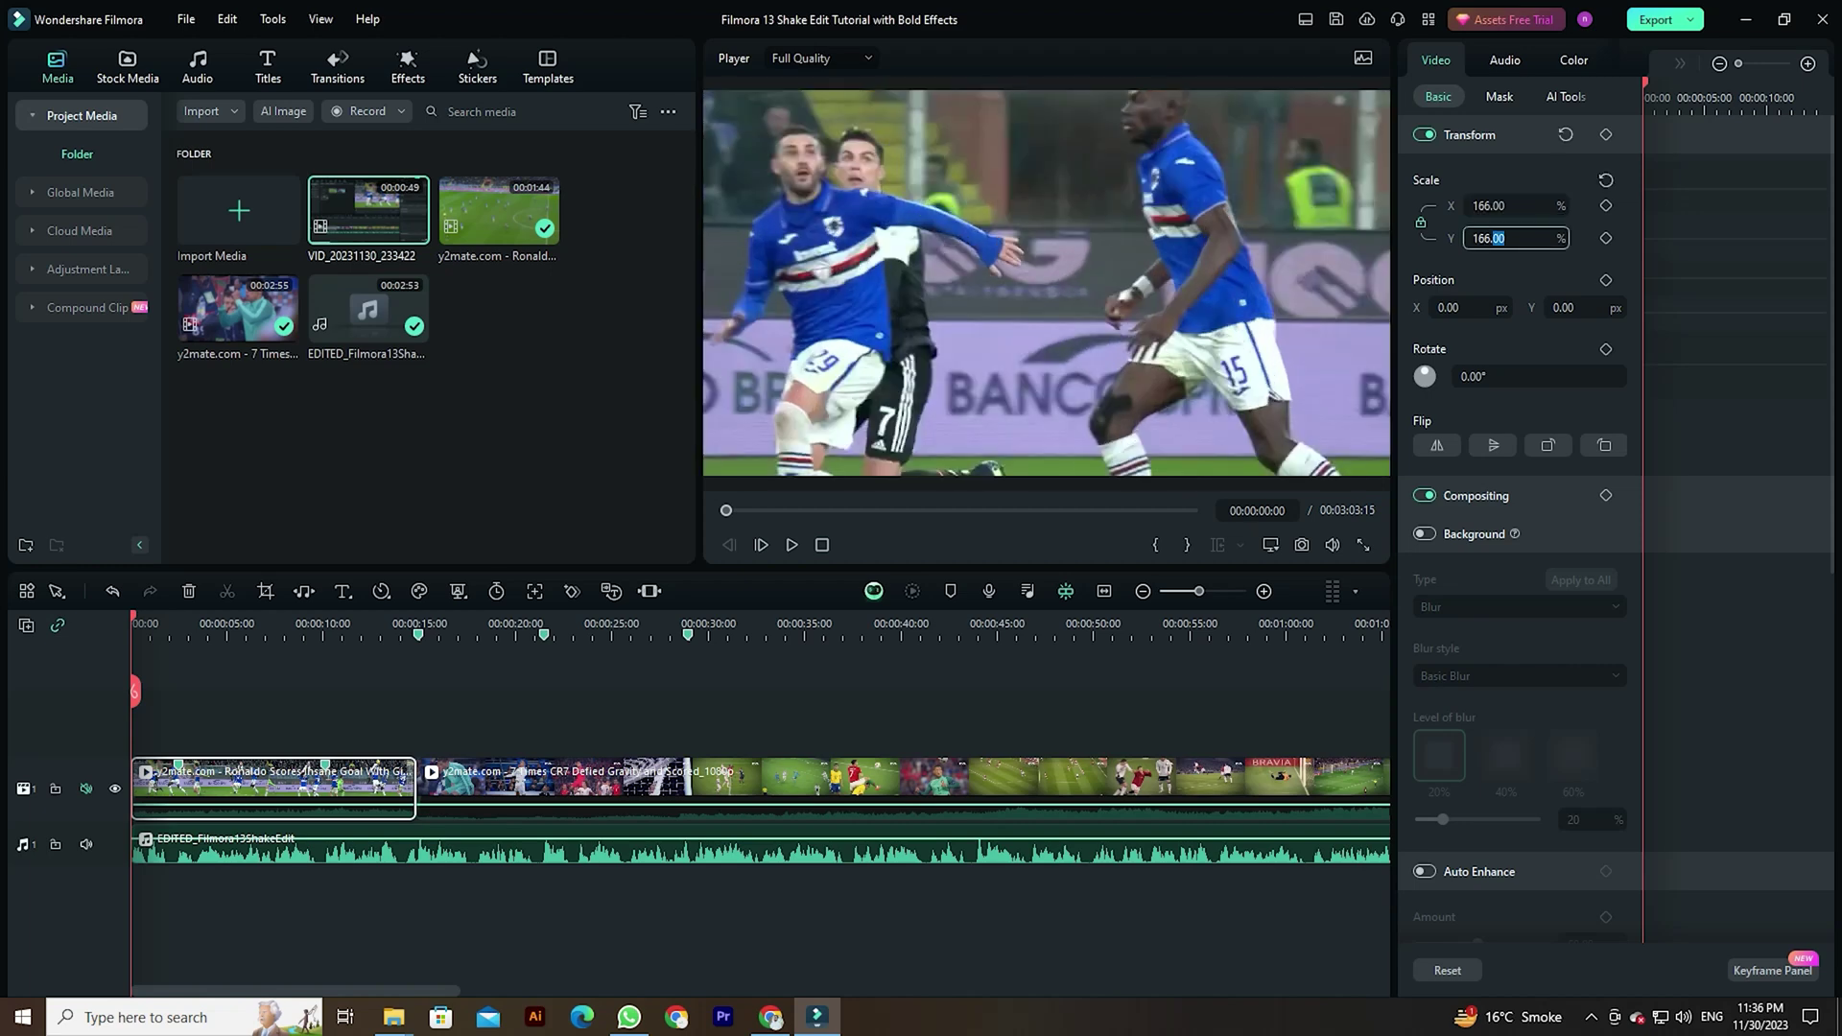
click(1606, 207)
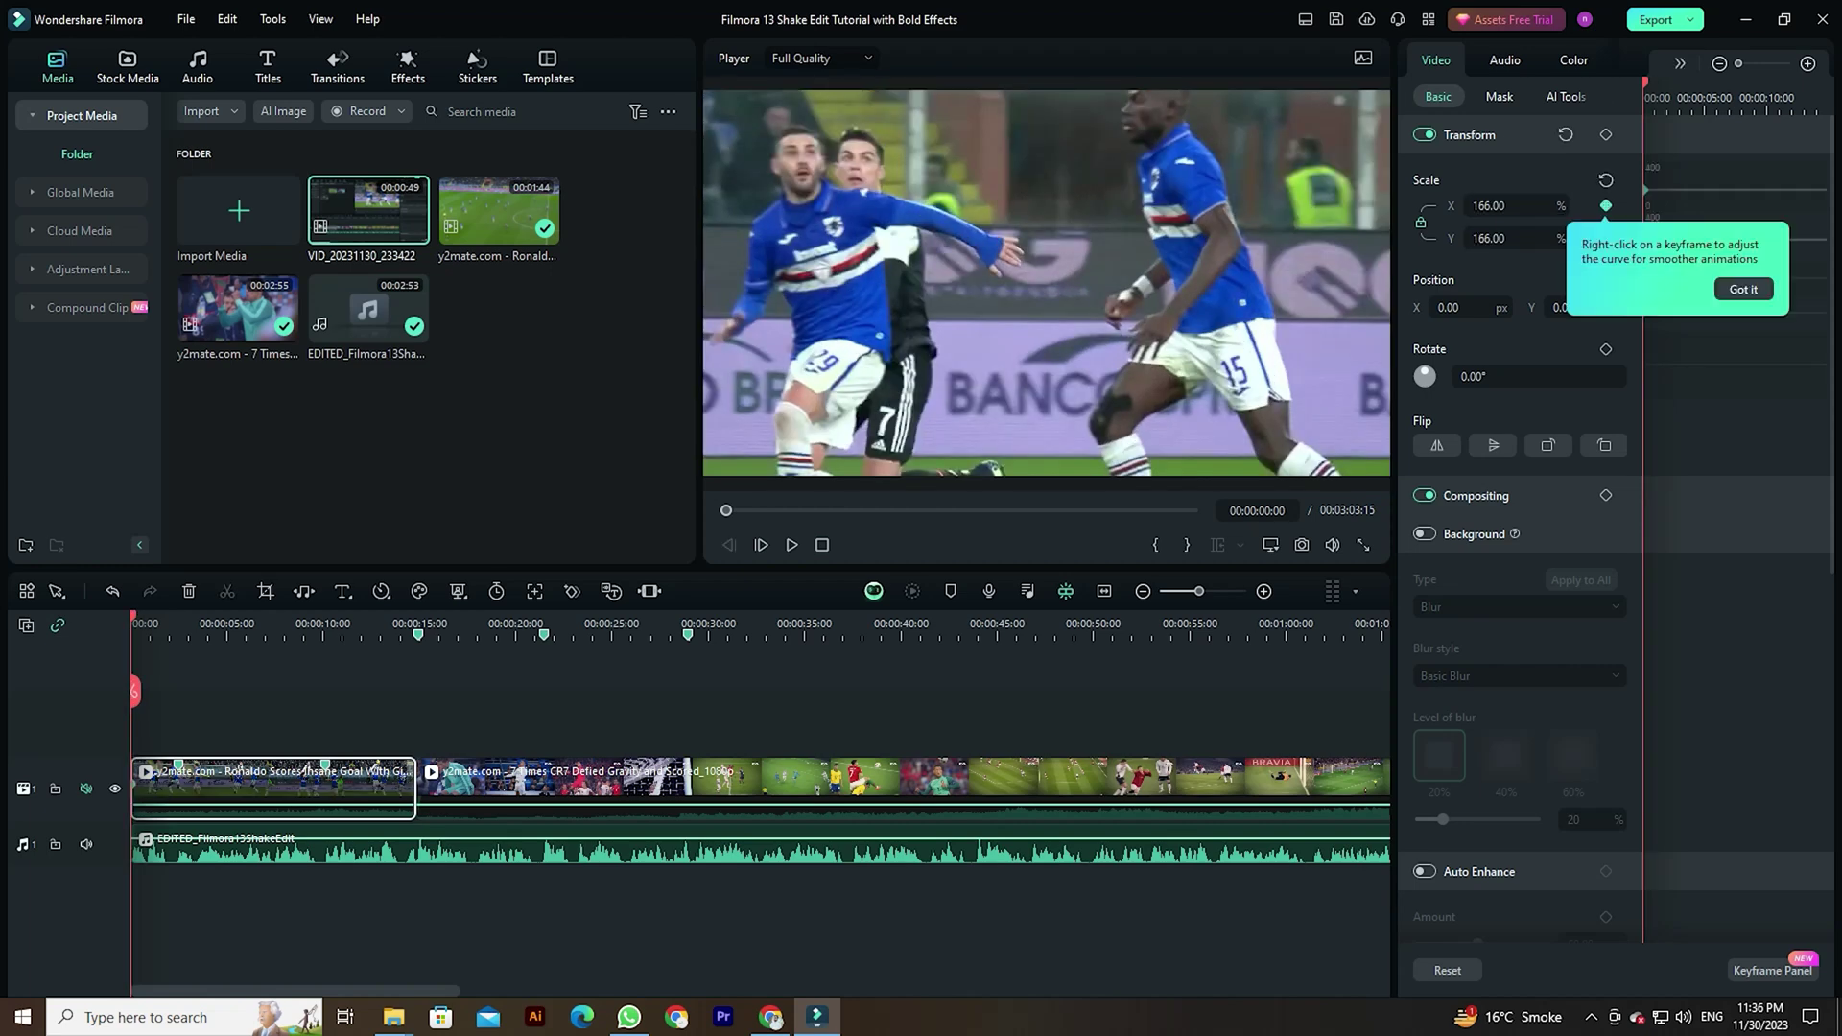
drag(134, 691, 416, 691)
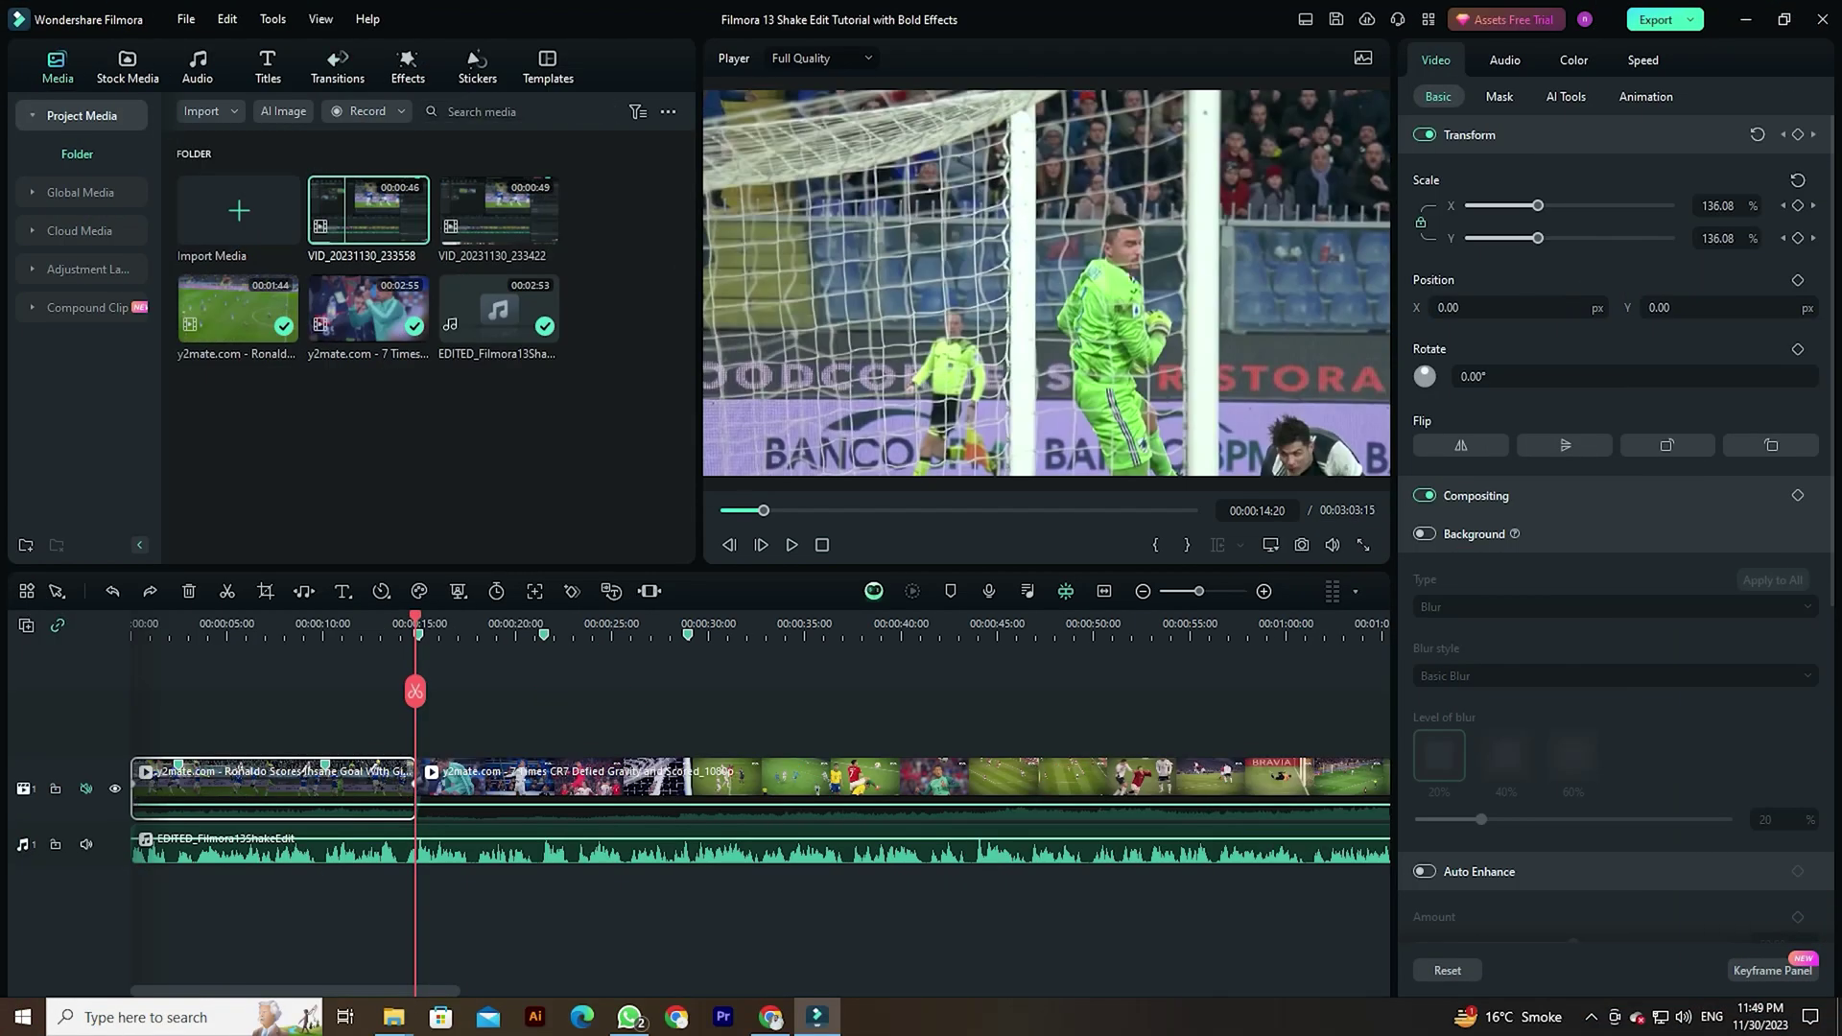
click(407, 66)
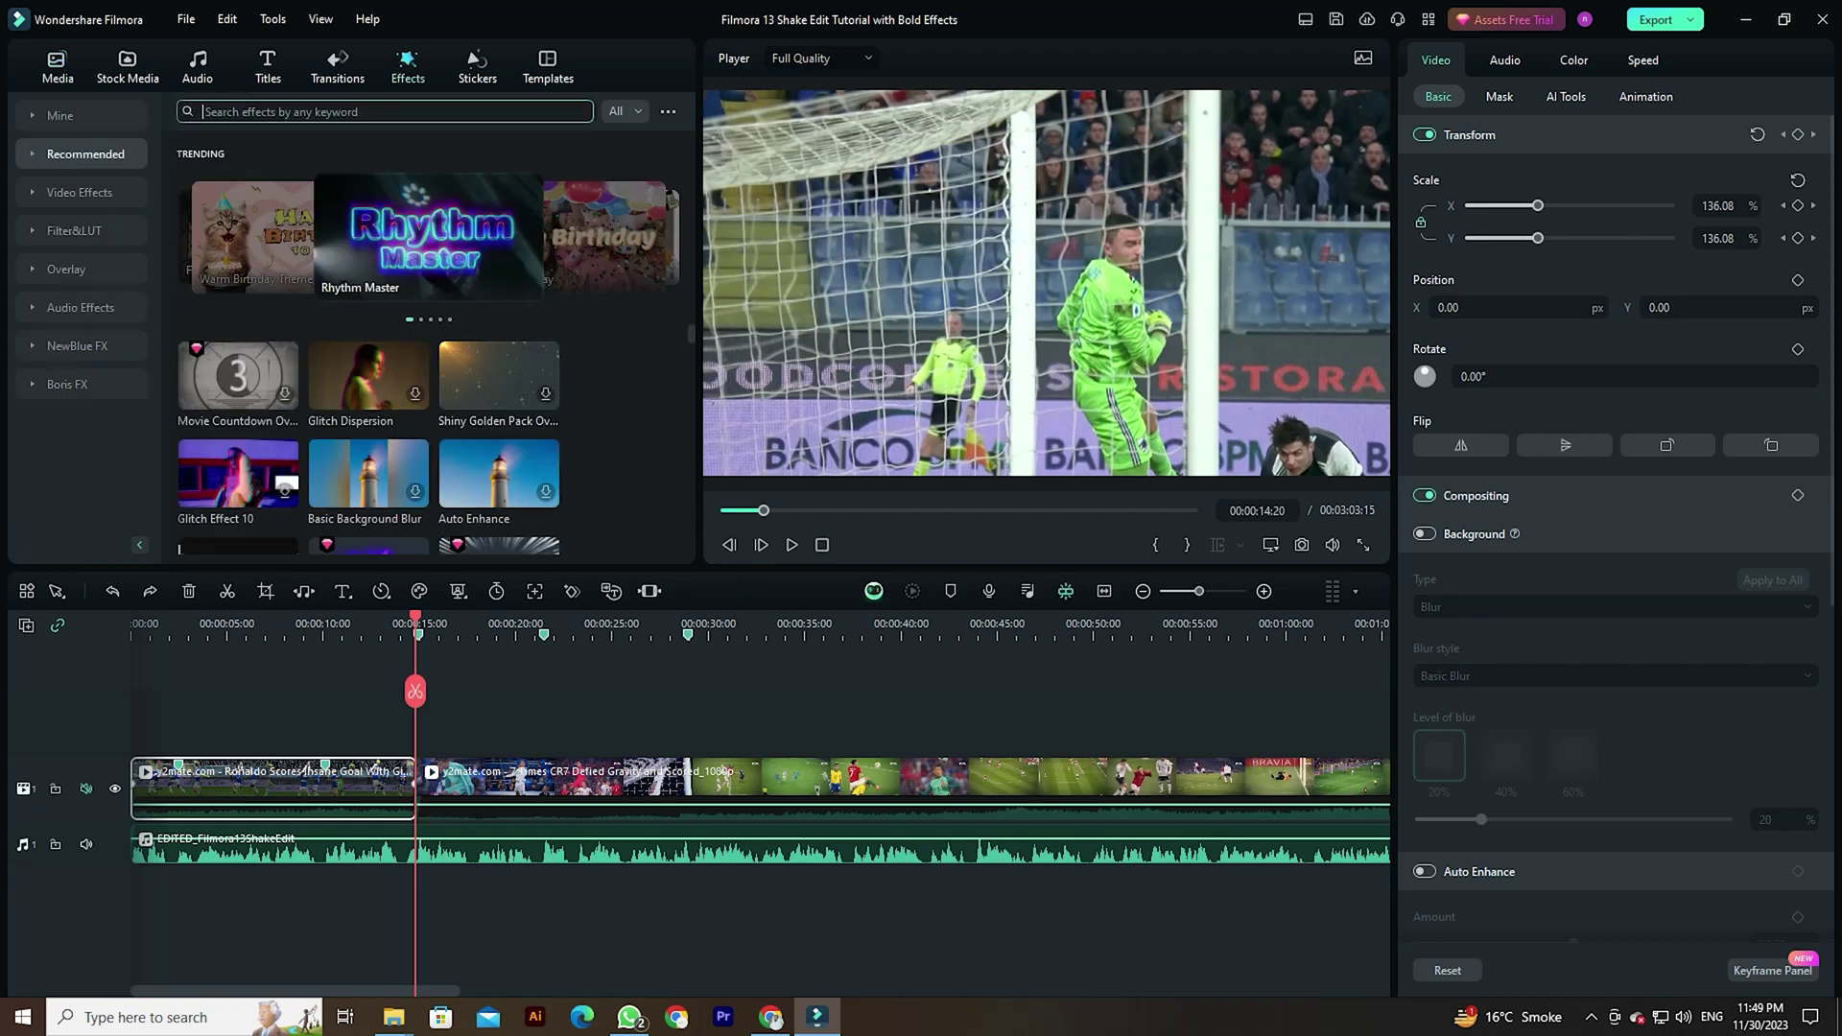
text(extrem)
text(e)
text(e)
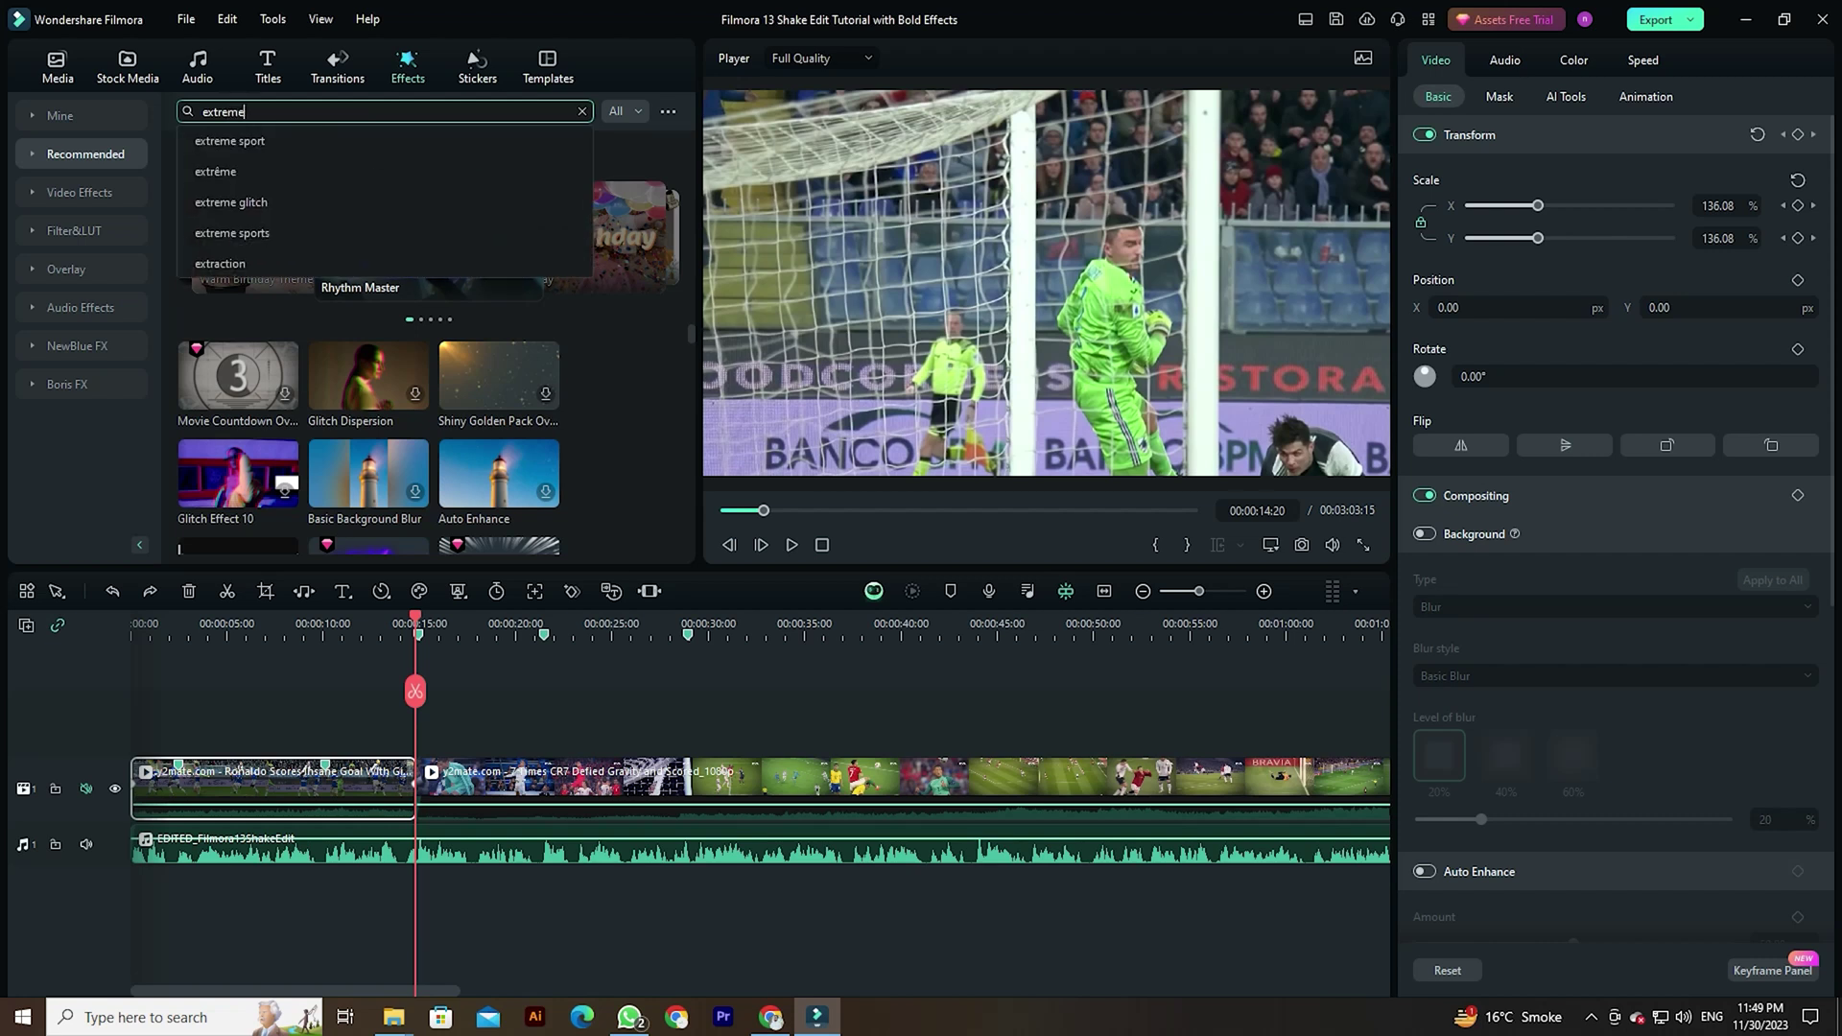
- Place a short Extreme shake effect above the clip near 14 seconds and review it
key(Return)
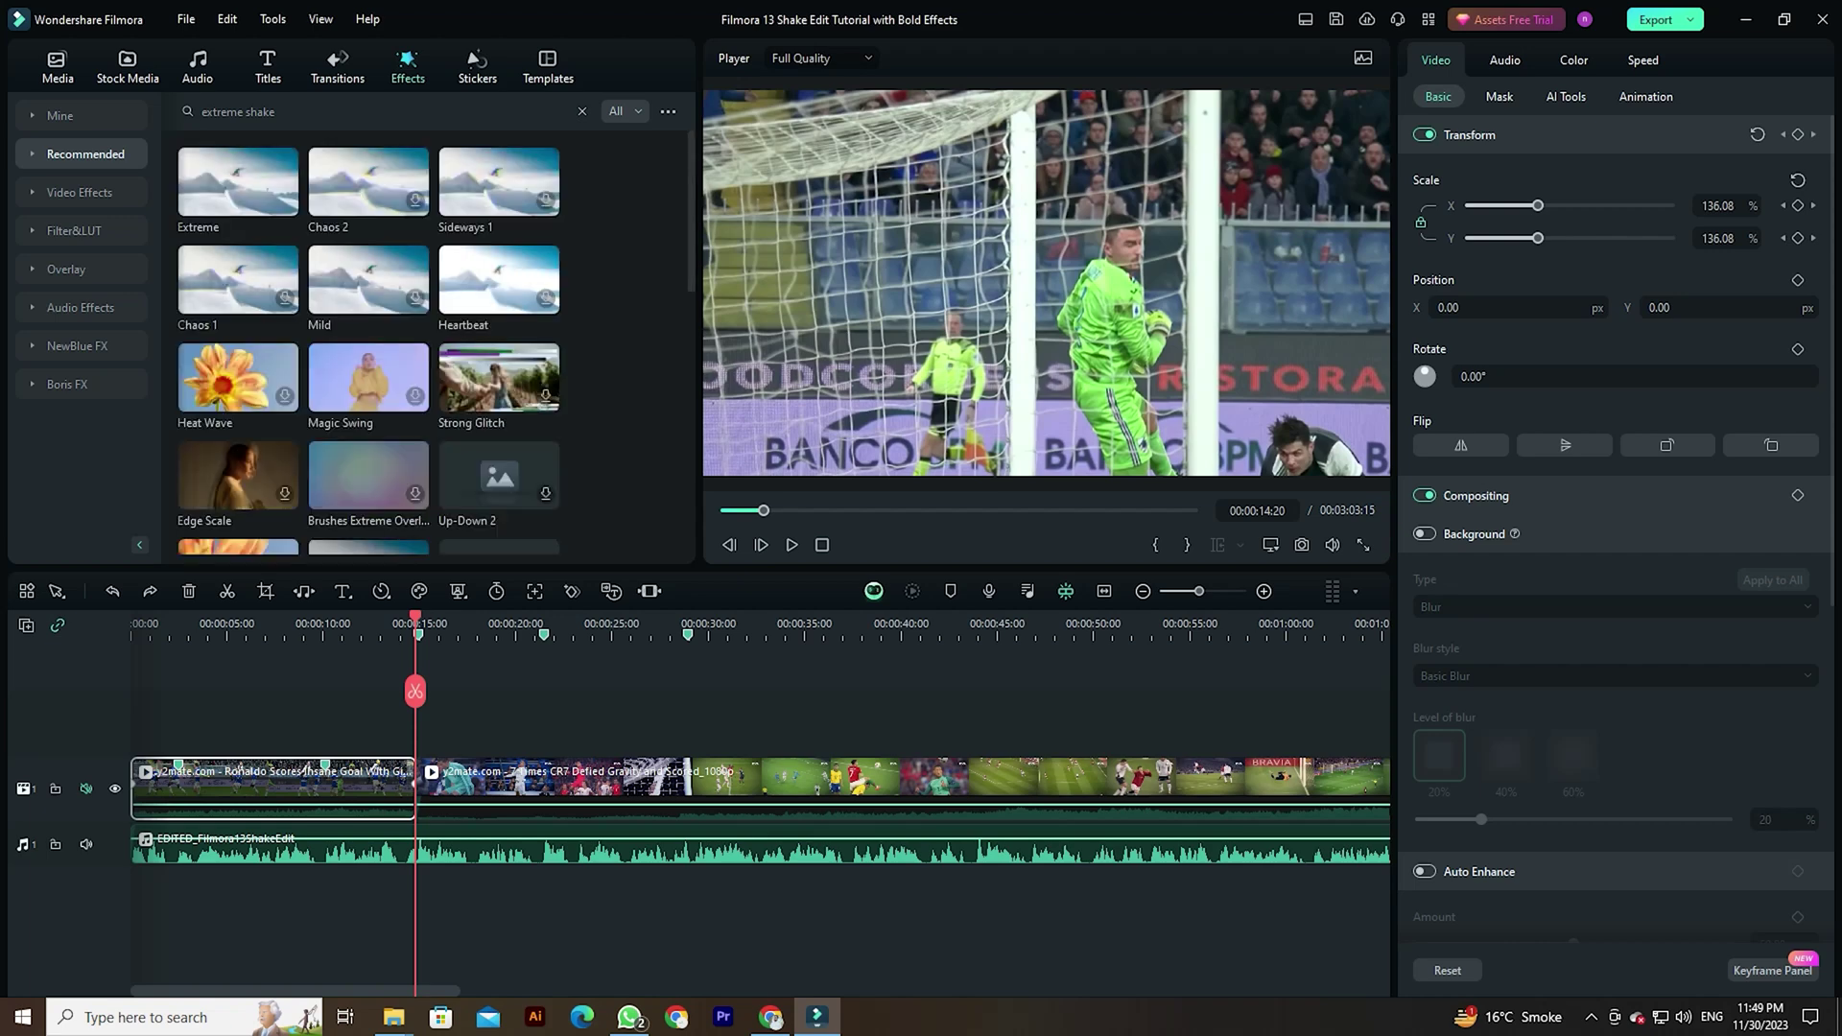
click(238, 181)
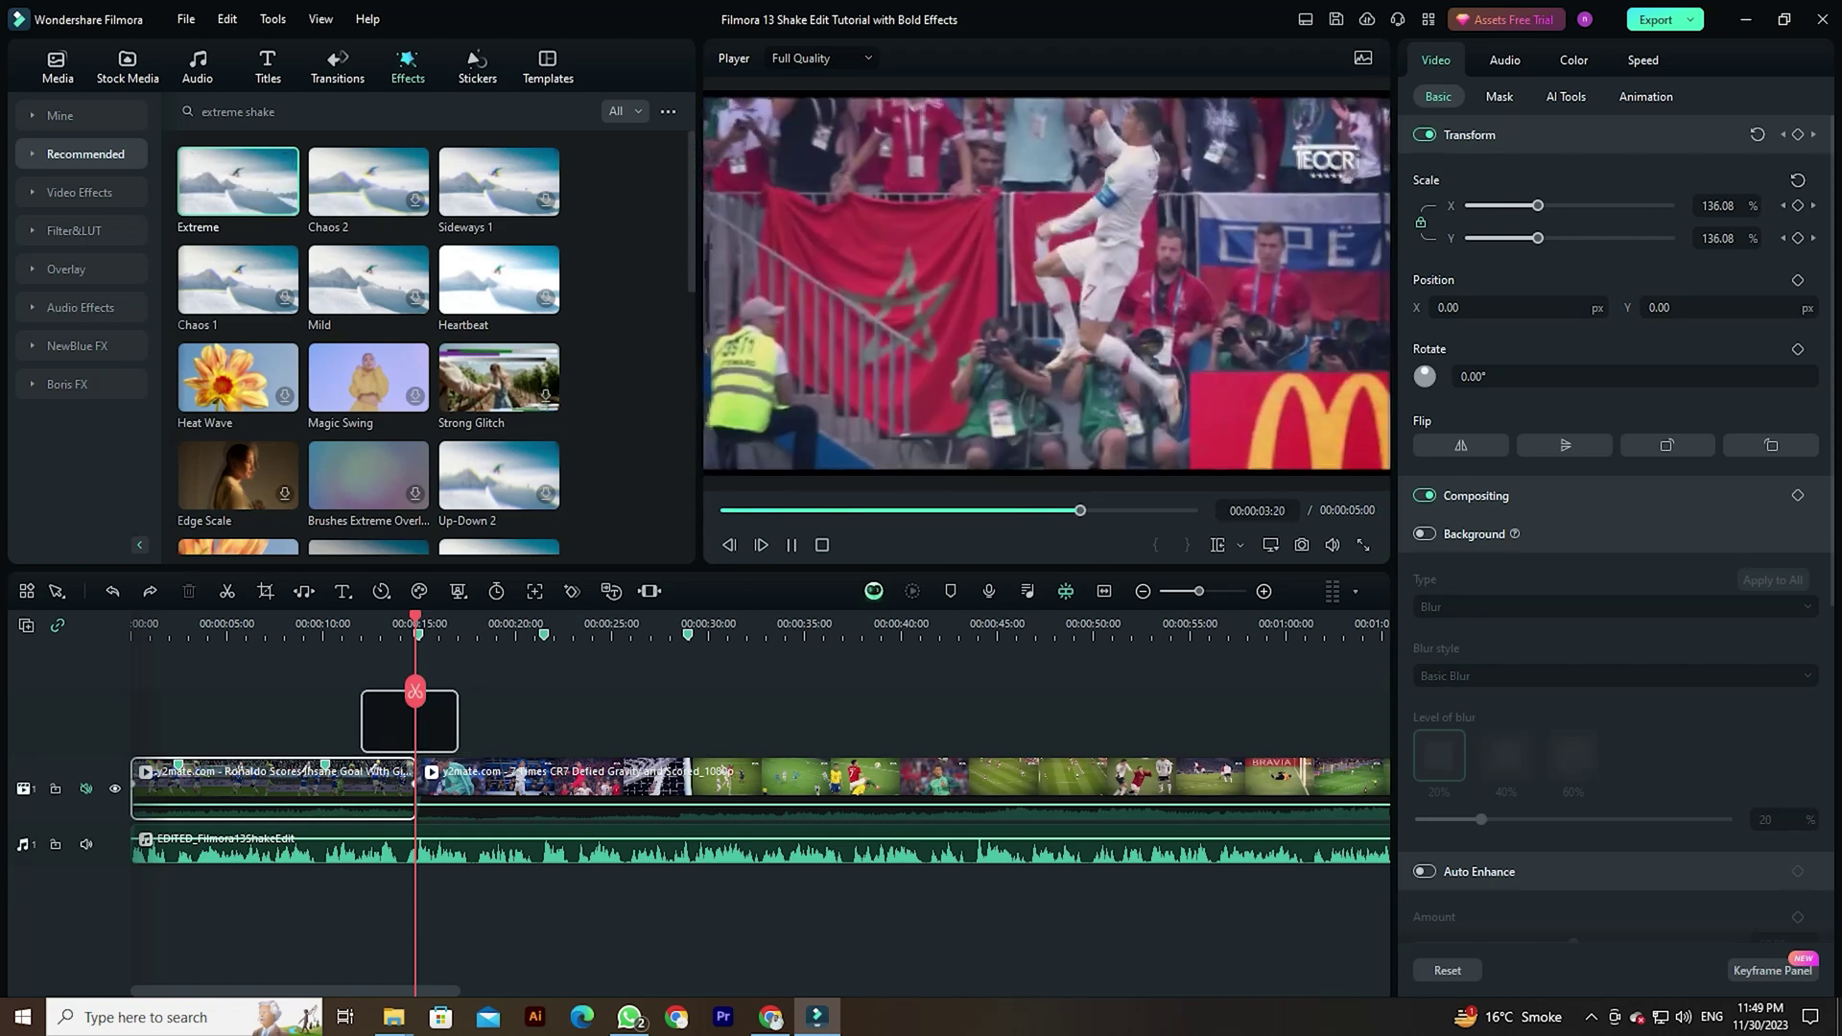
drag(237, 179, 410, 738)
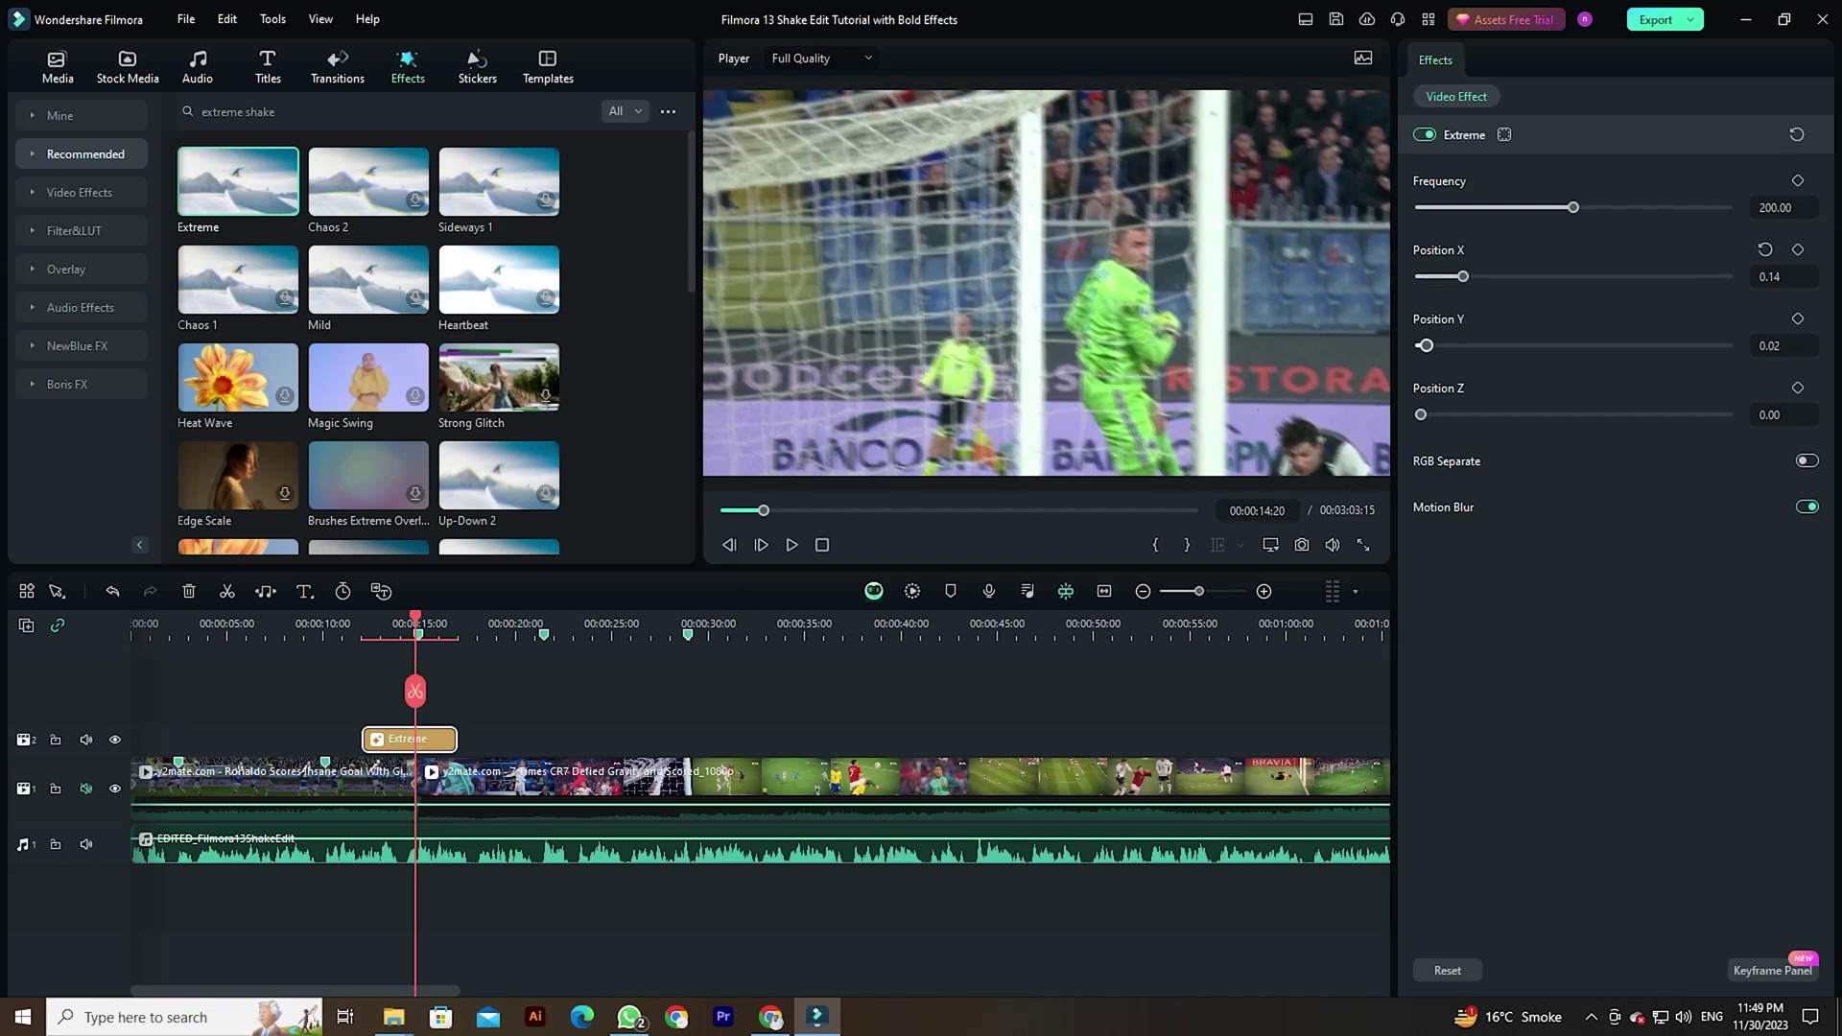
drag(456, 740, 403, 741)
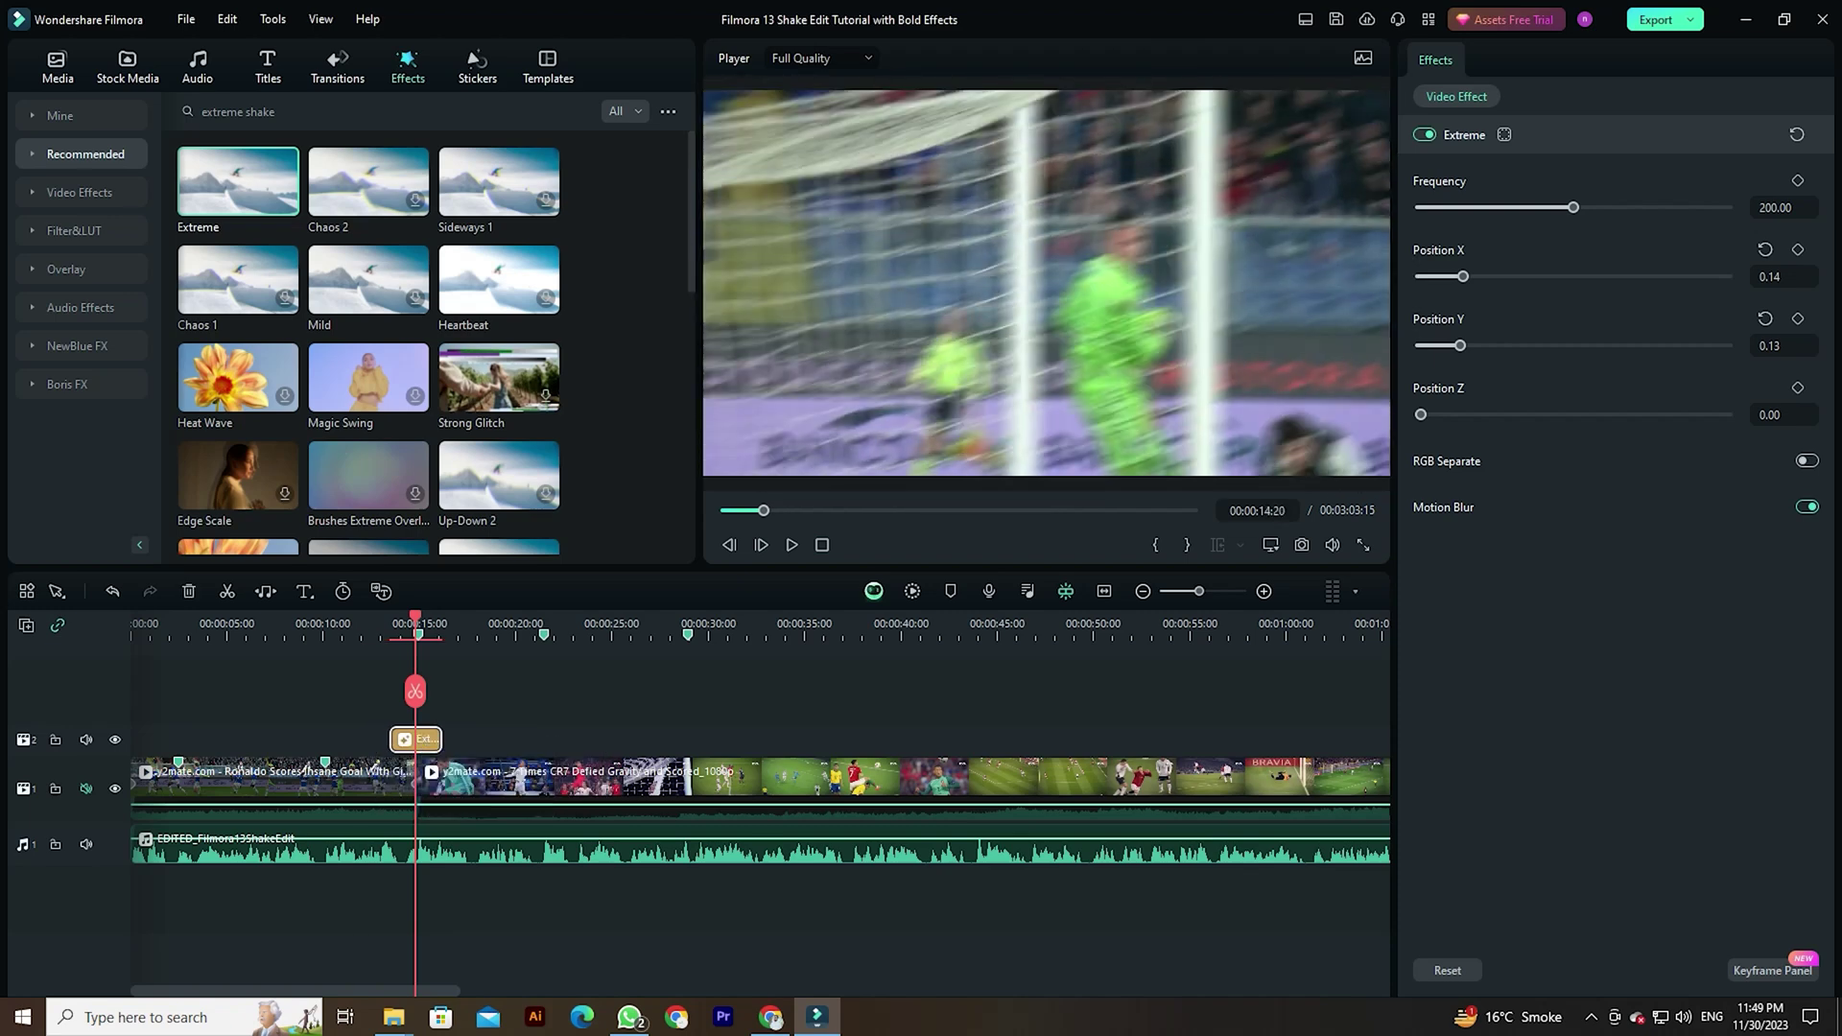
mouse_move(414, 623)
mouse_down()
mouse_move(437, 624)
mouse_move(386, 623)
mouse_up()
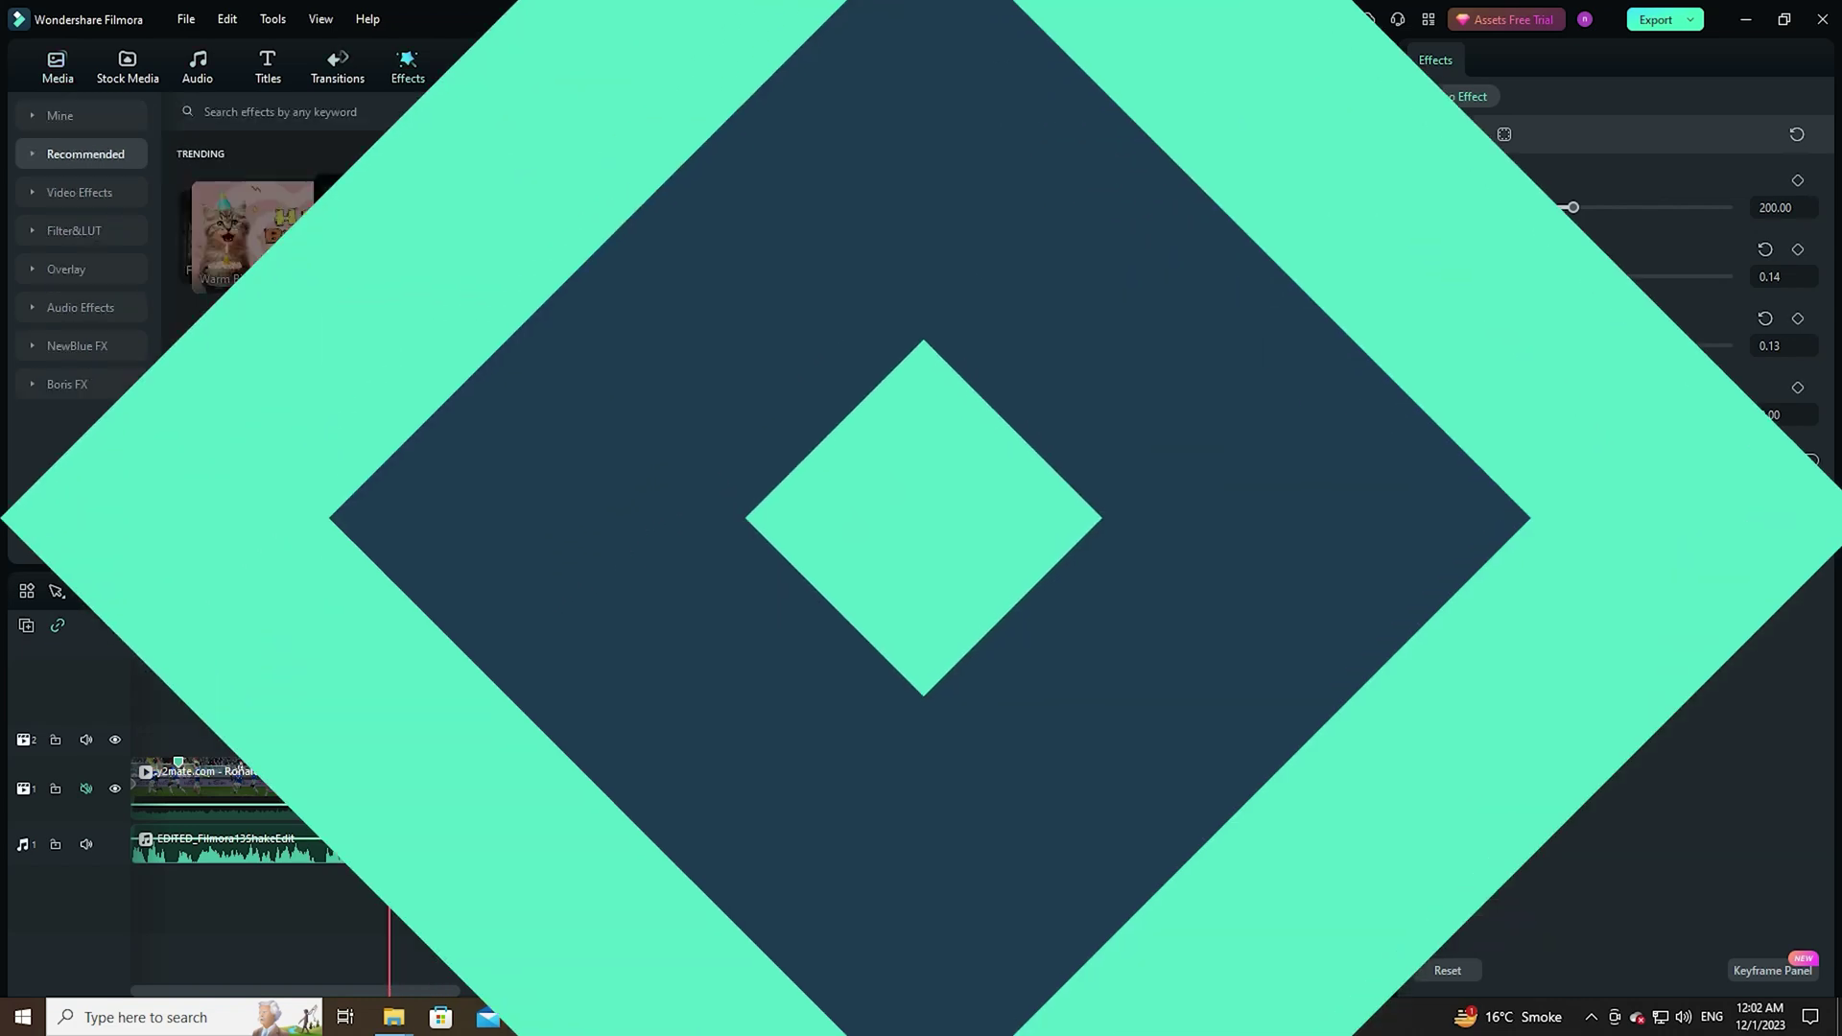
- Add a Glow effect on the track above the Extreme shake at the same point
key(Return)
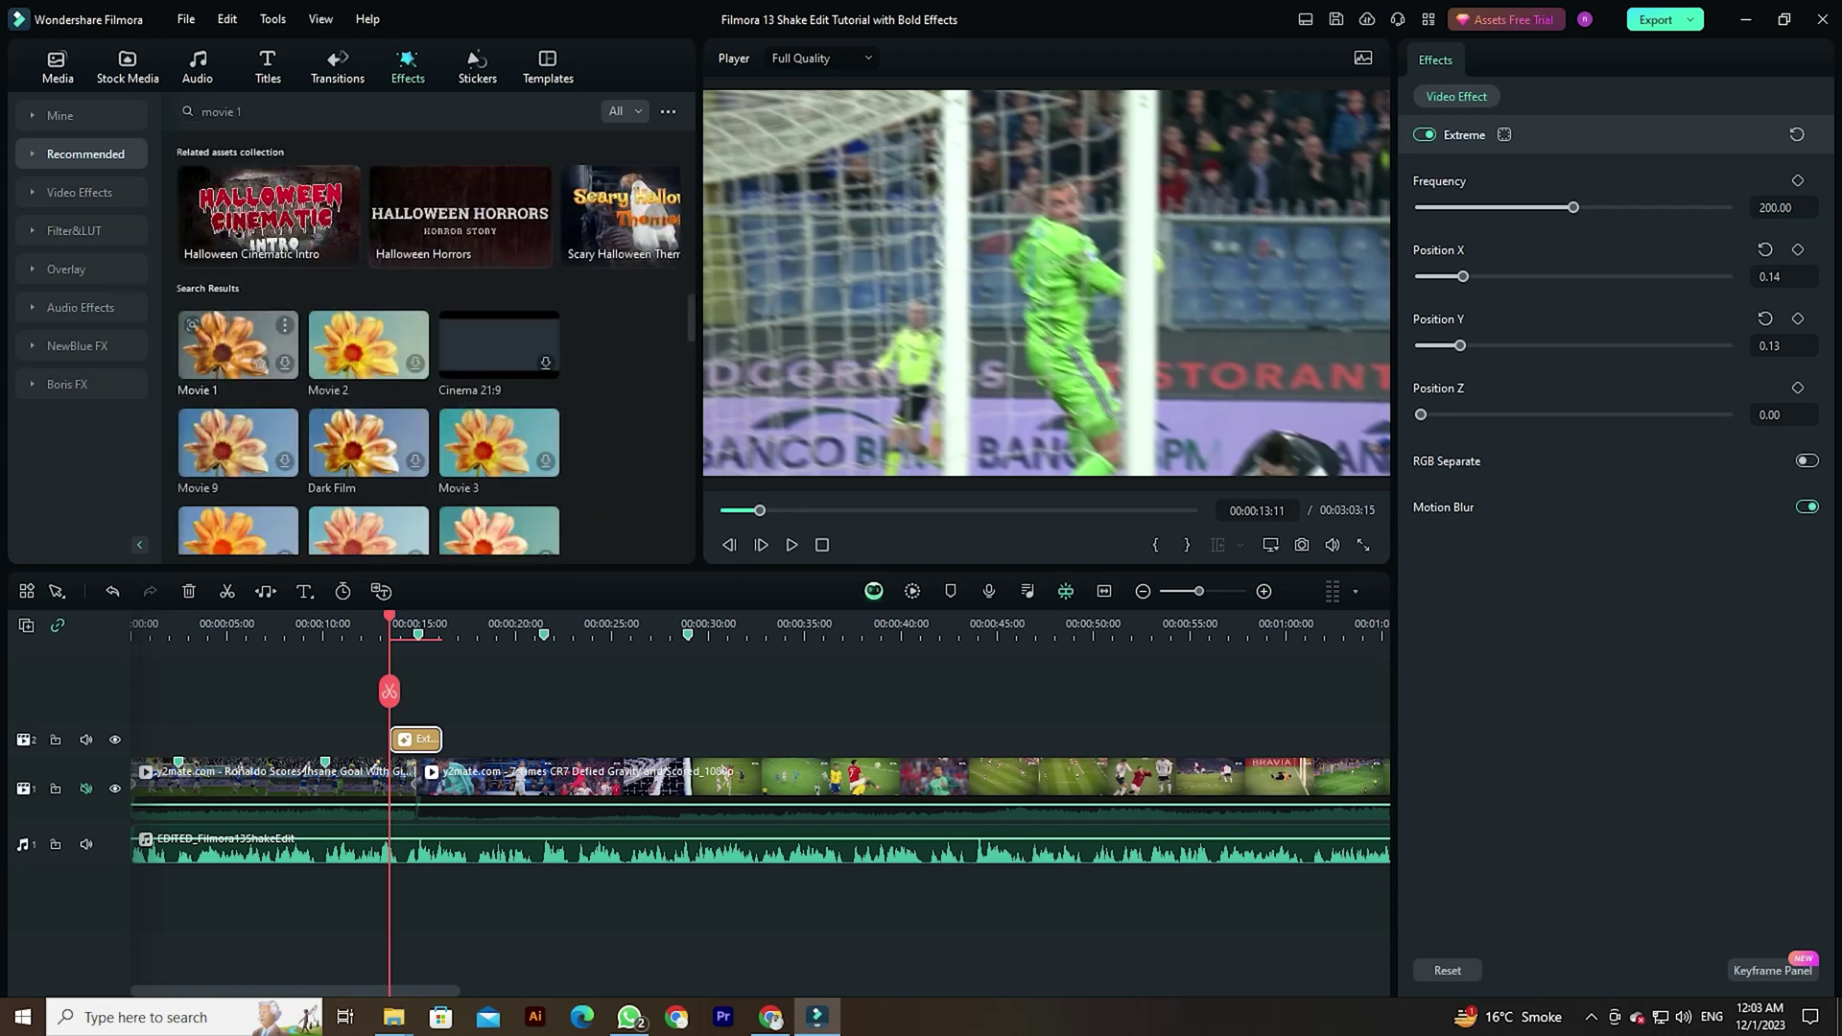
text(glow)
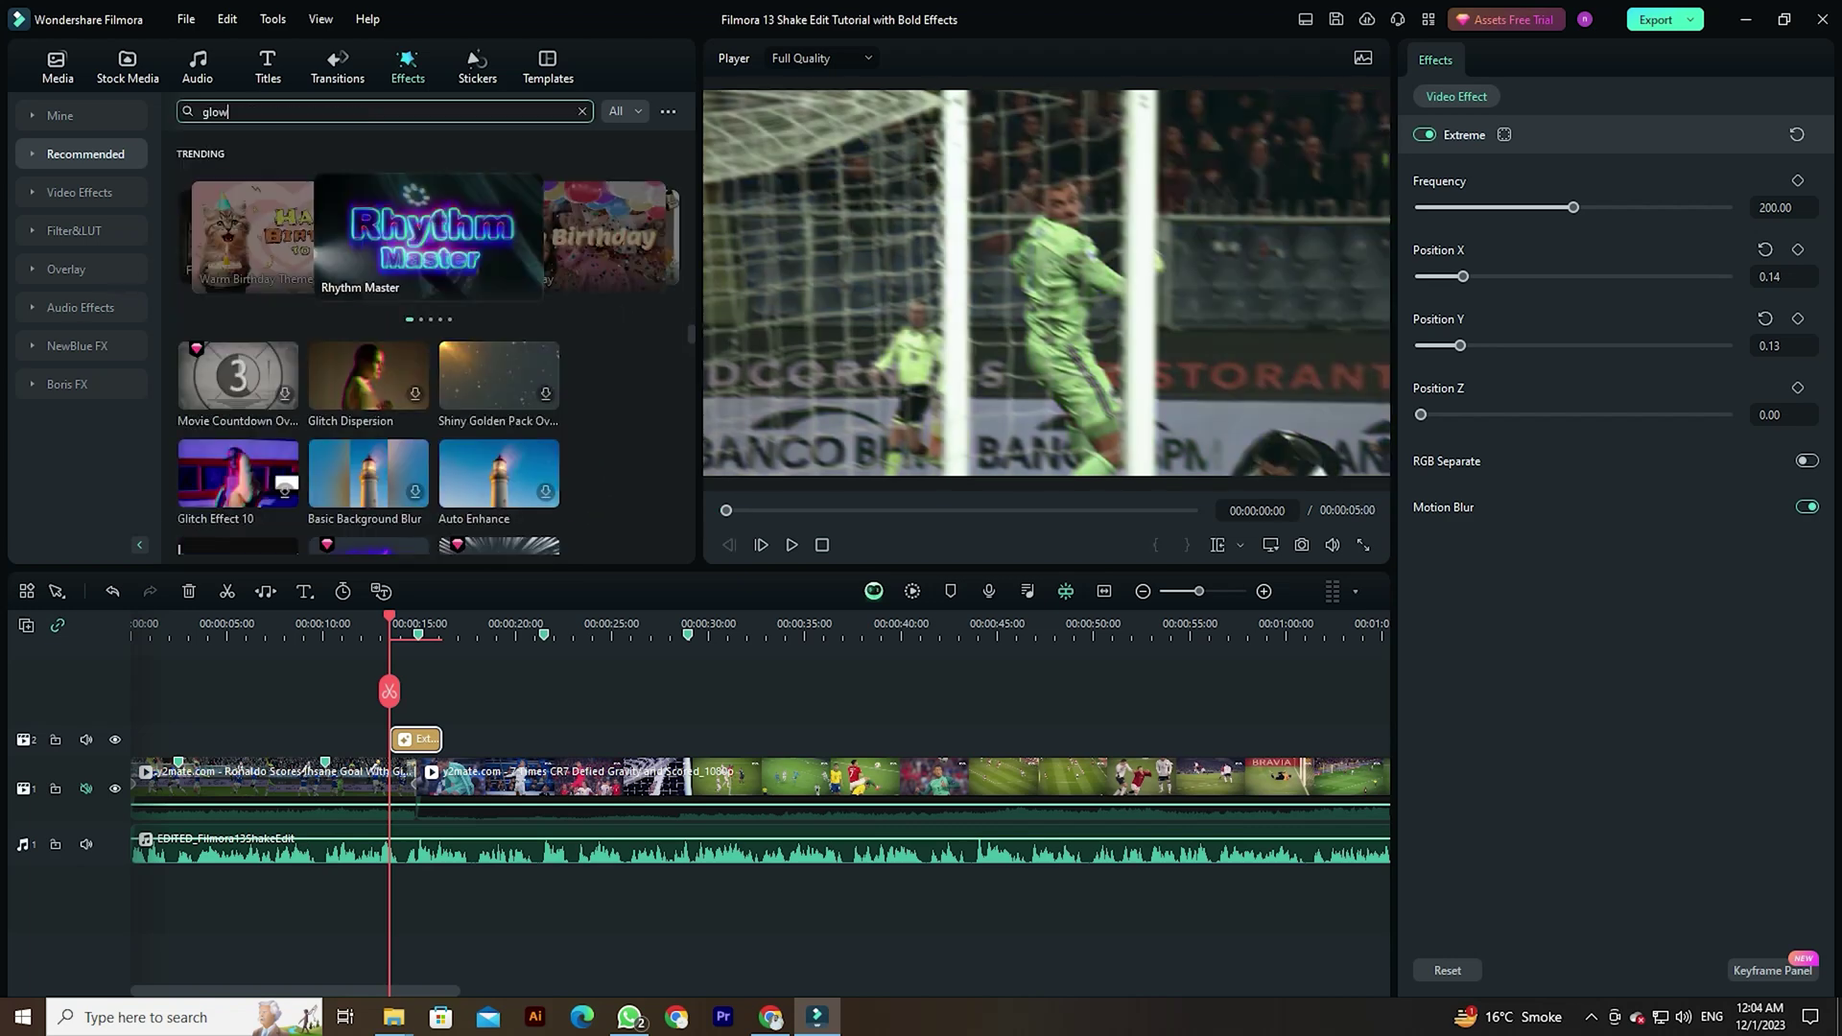
key(Return)
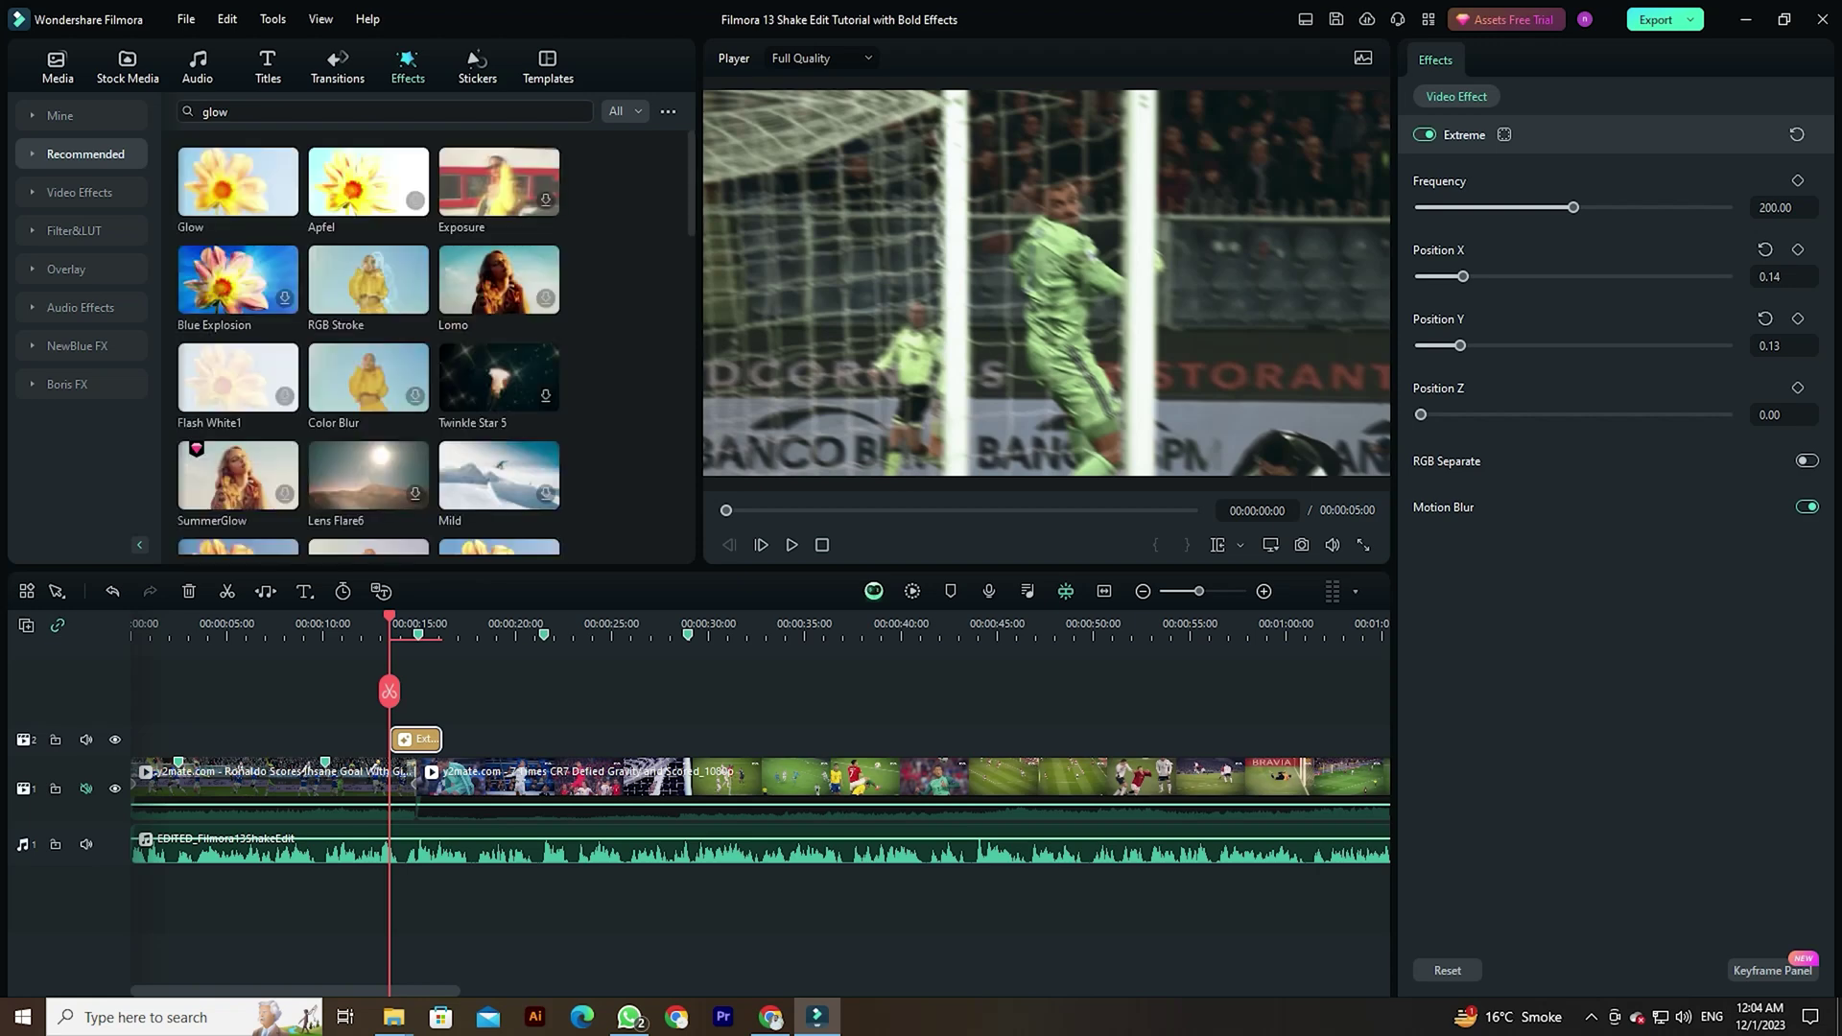
drag(237, 180, 416, 722)
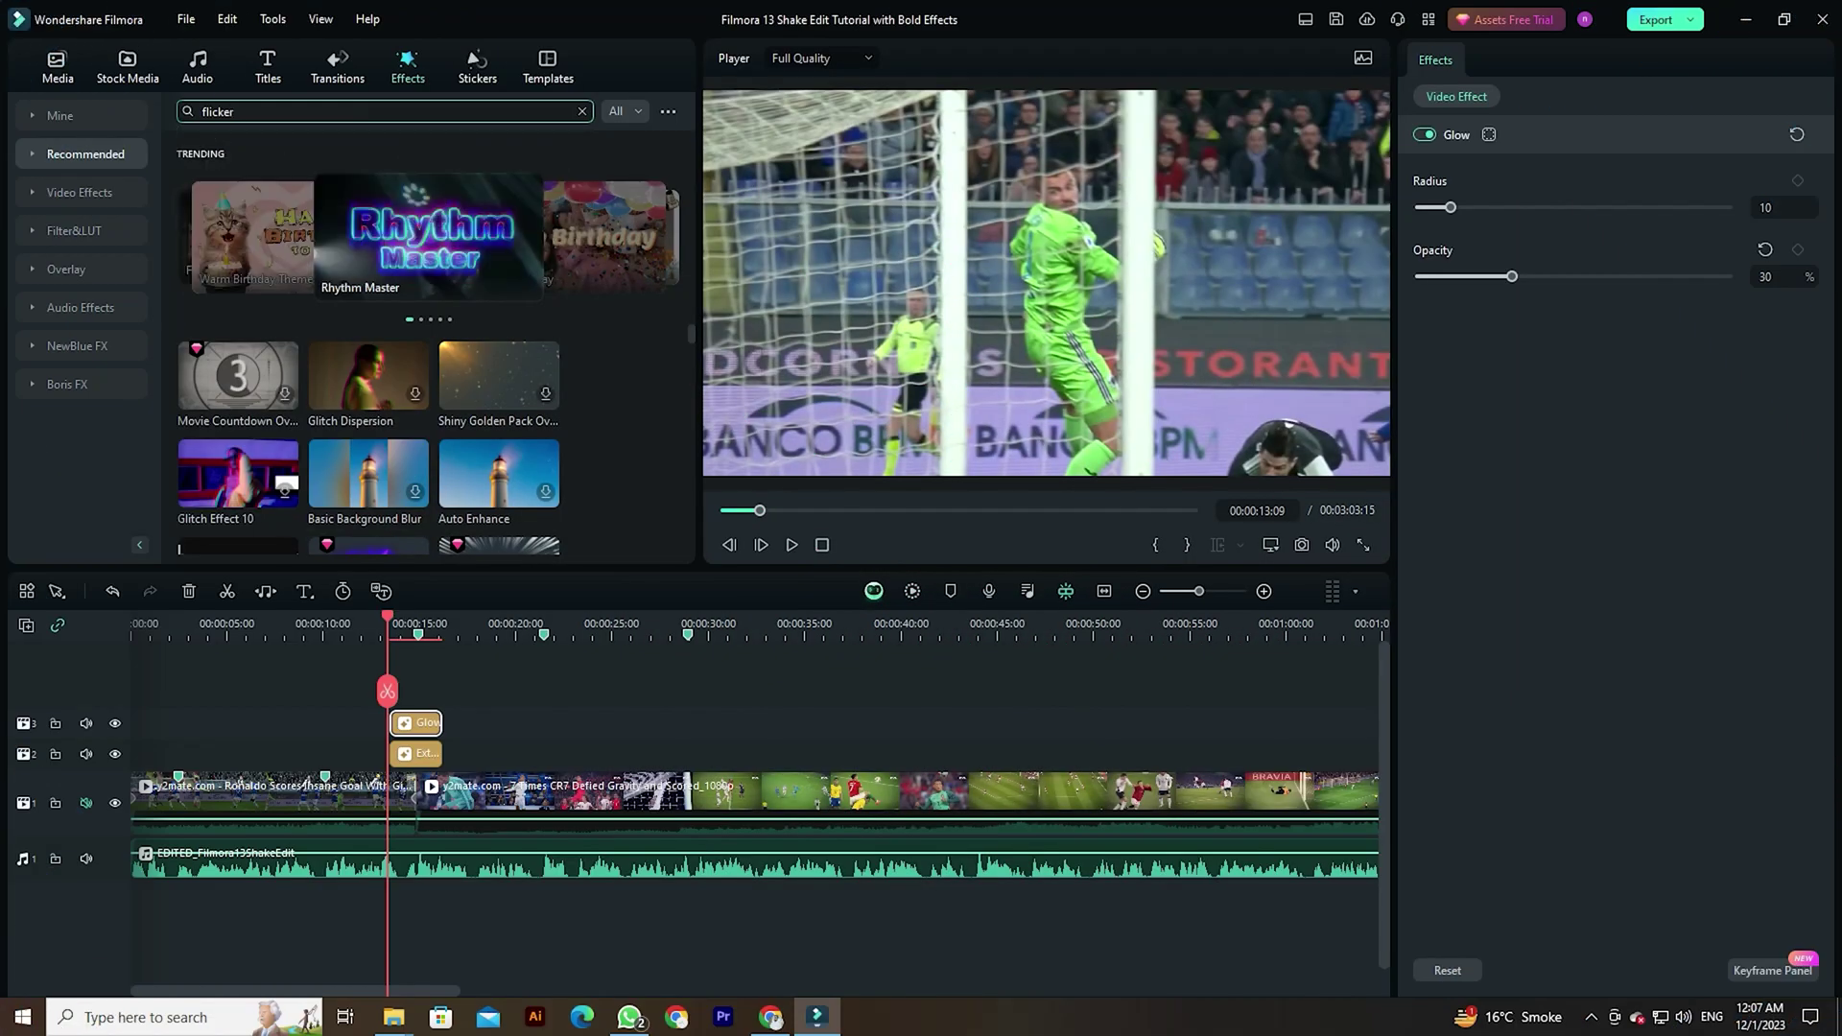
- Stack a shortened Flash White1 flicker effect above the Glow at the cut and preview it
key(Return)
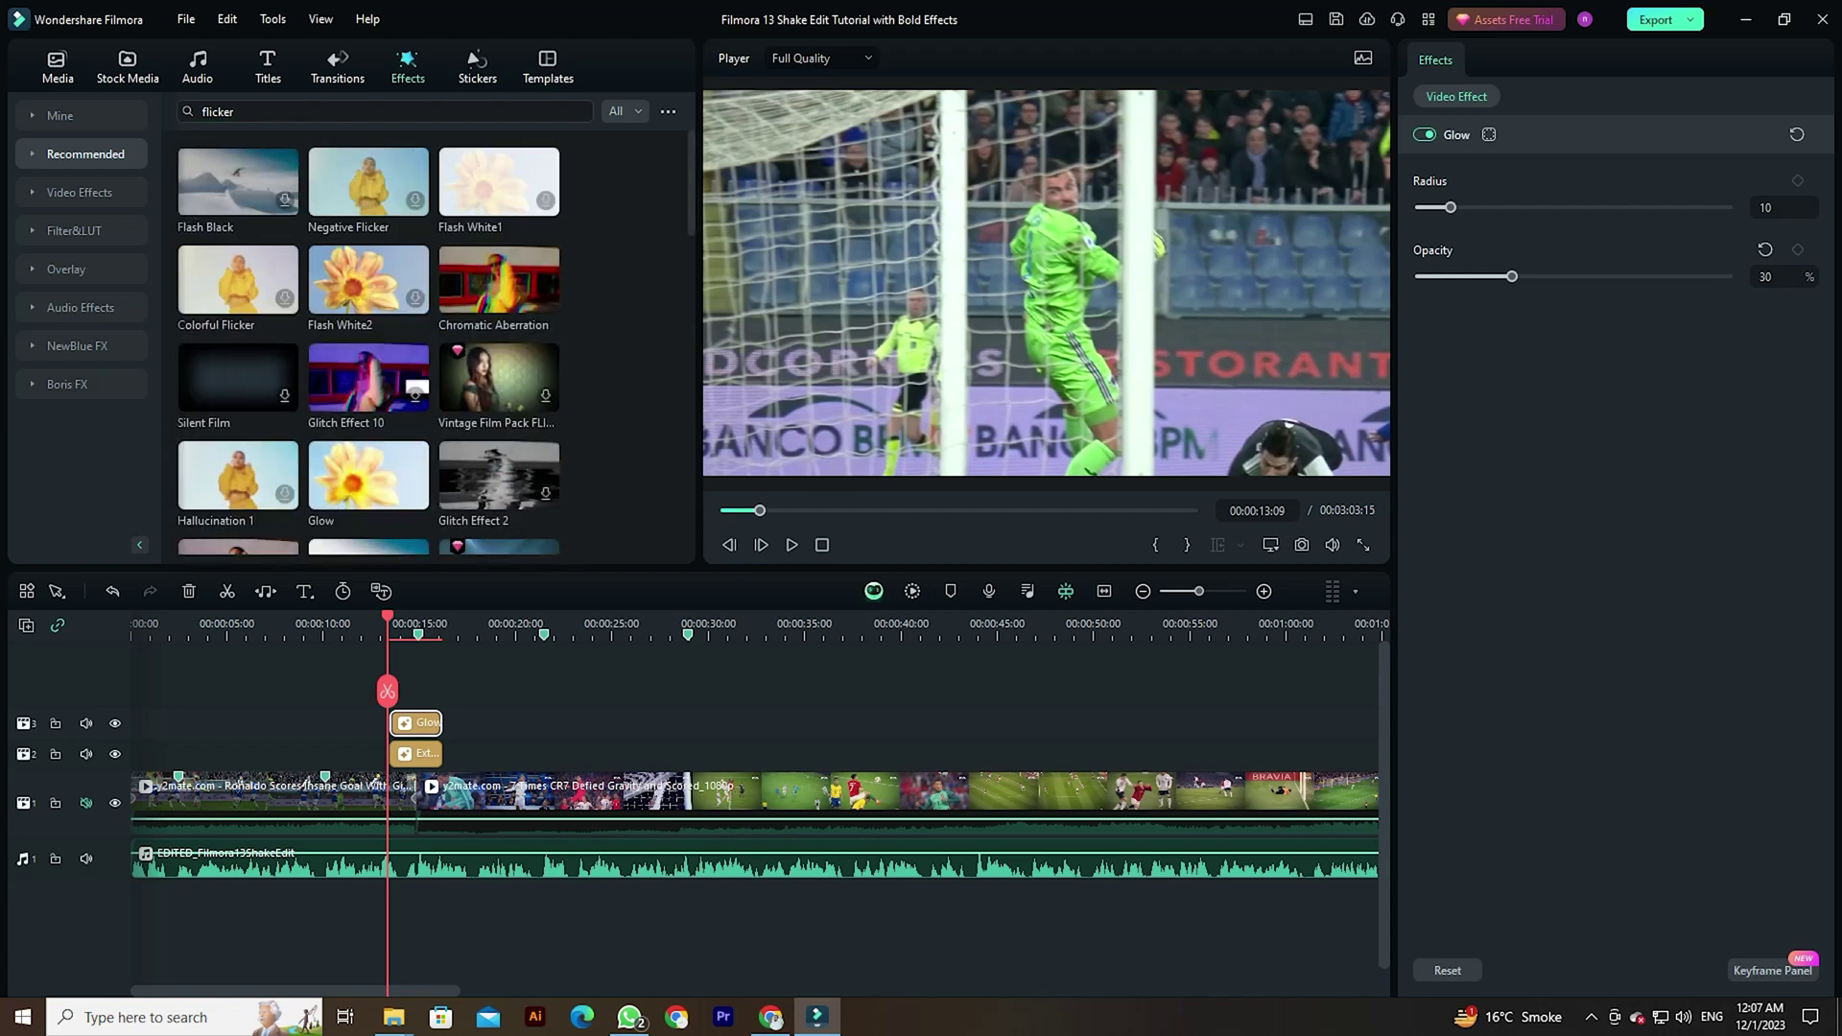
mouse_move(499, 181)
mouse_down()
mouse_move(463, 674)
mouse_move(438, 673)
mouse_up()
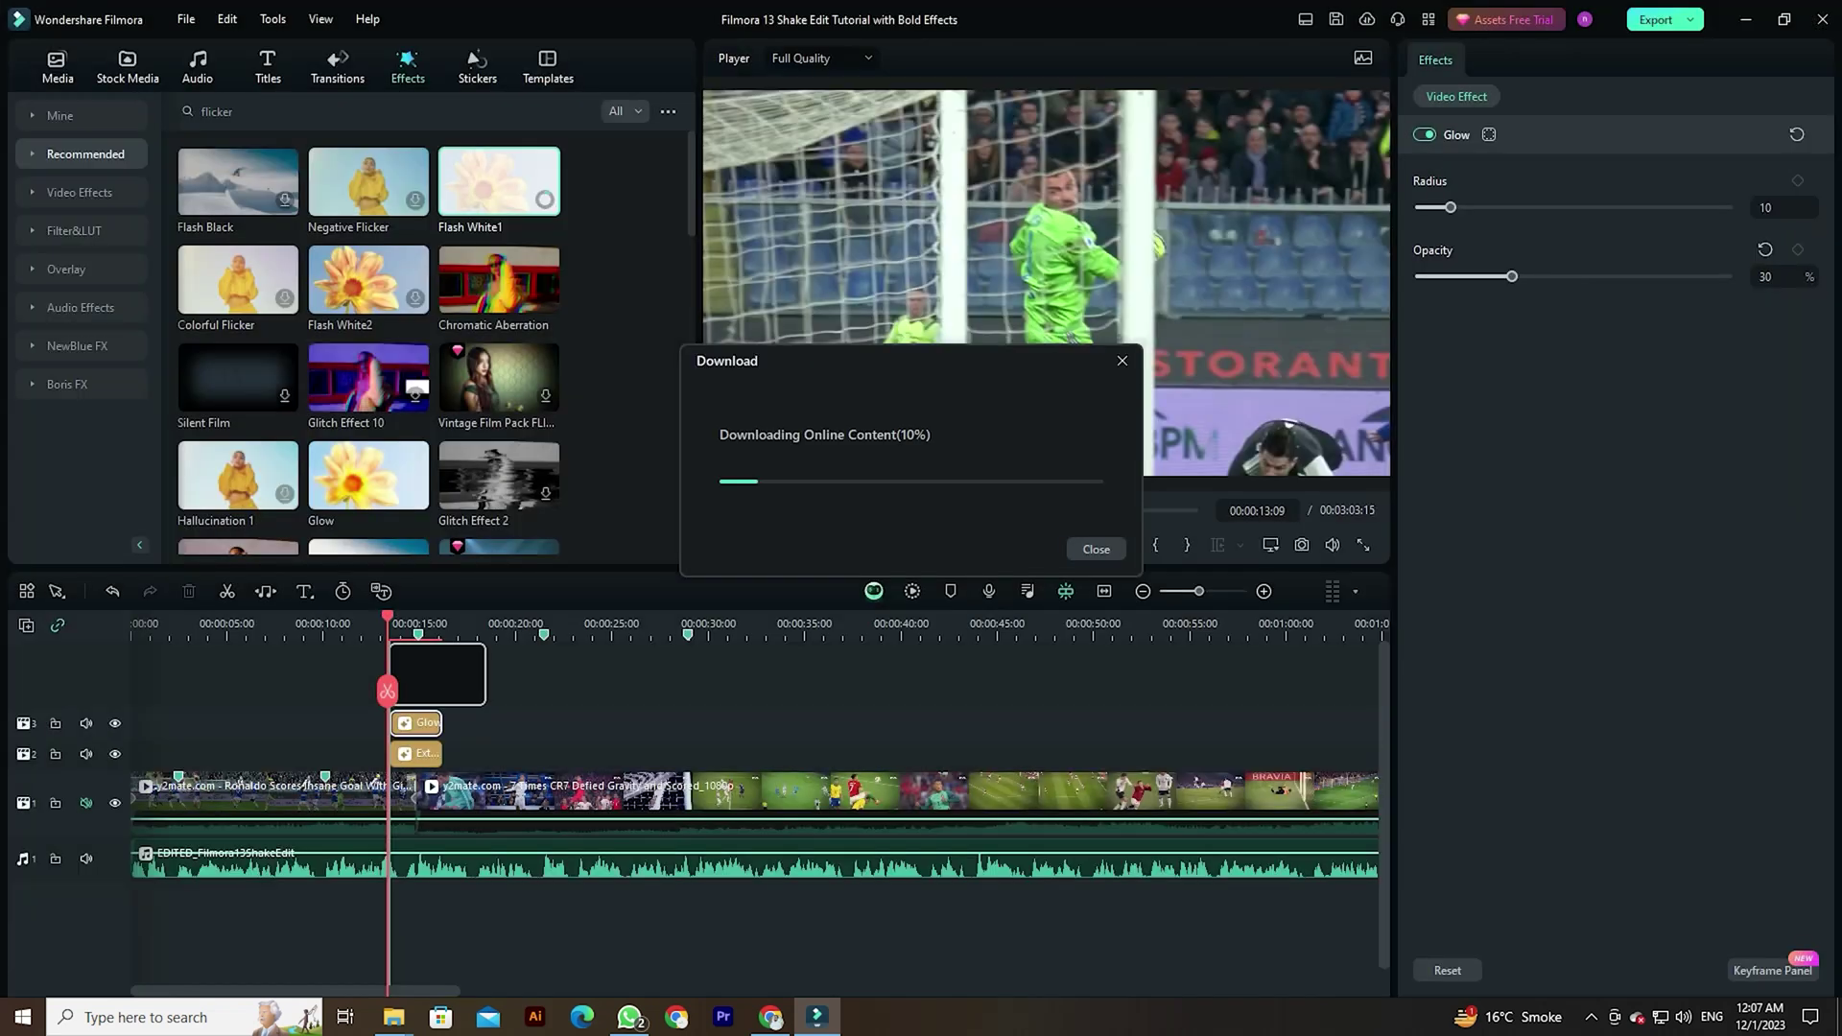
drag(483, 723, 440, 728)
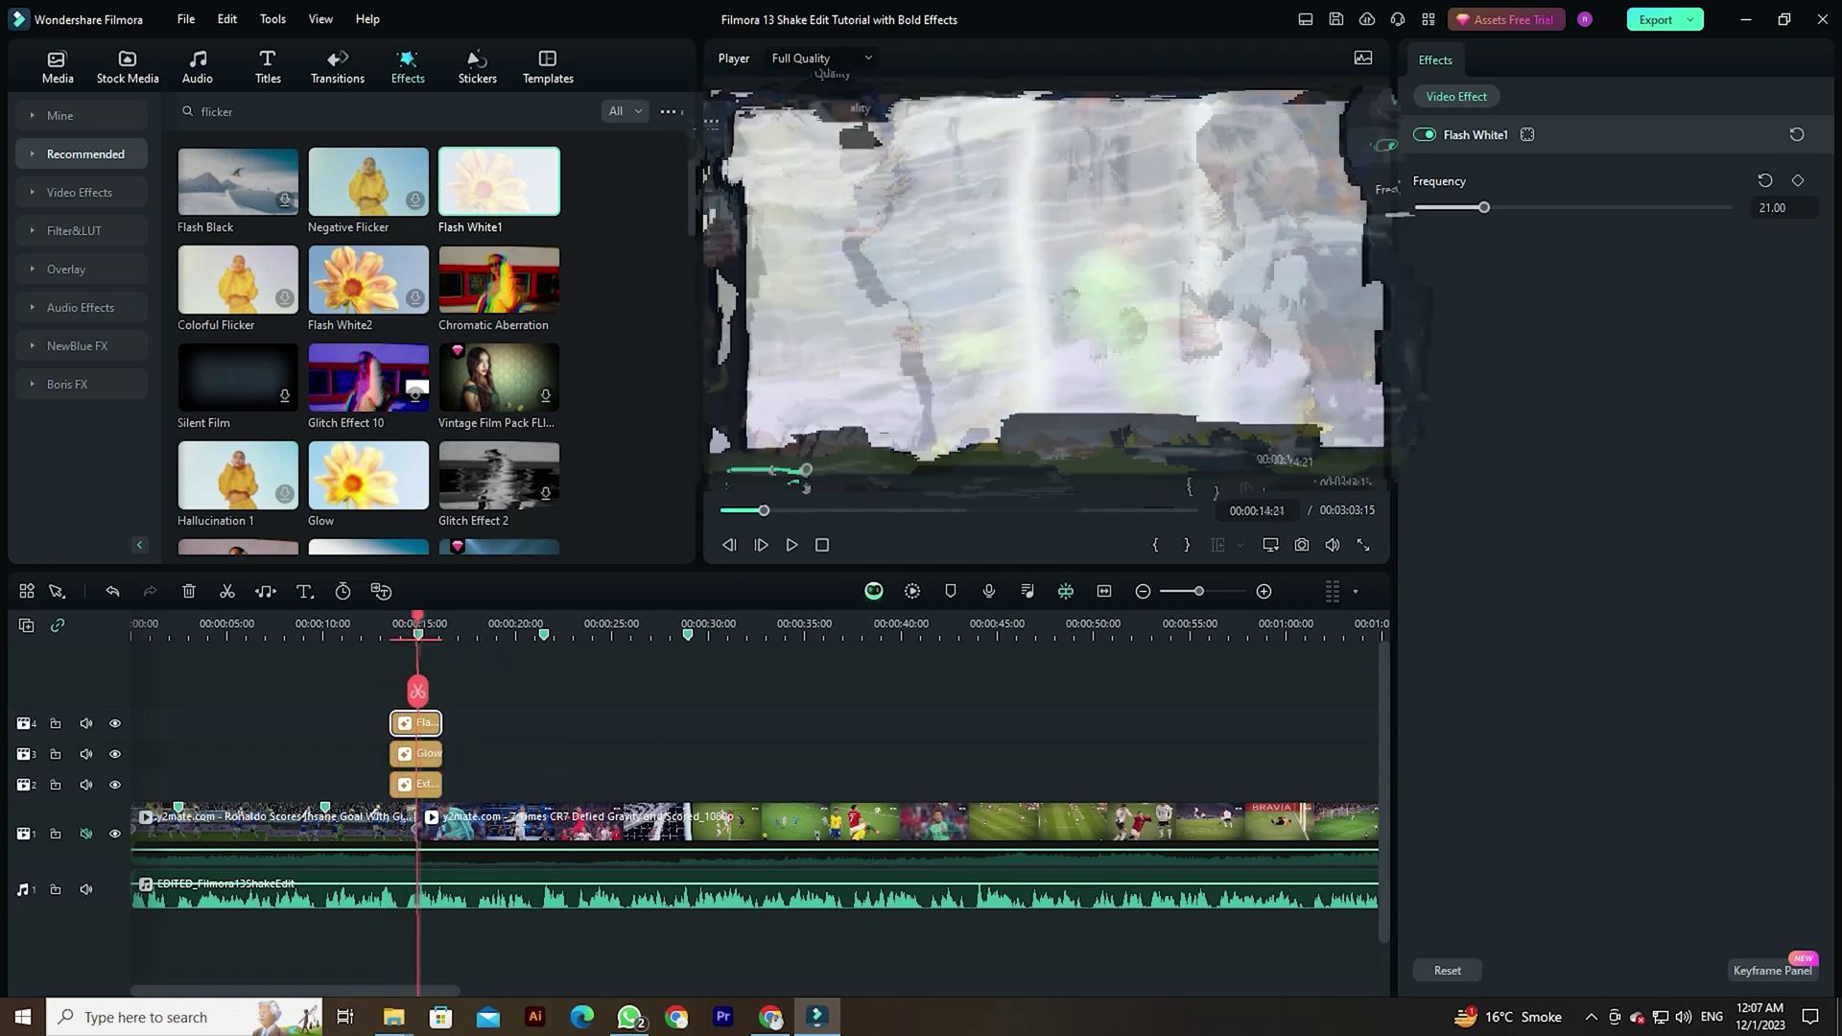
drag(386, 621, 387, 622)
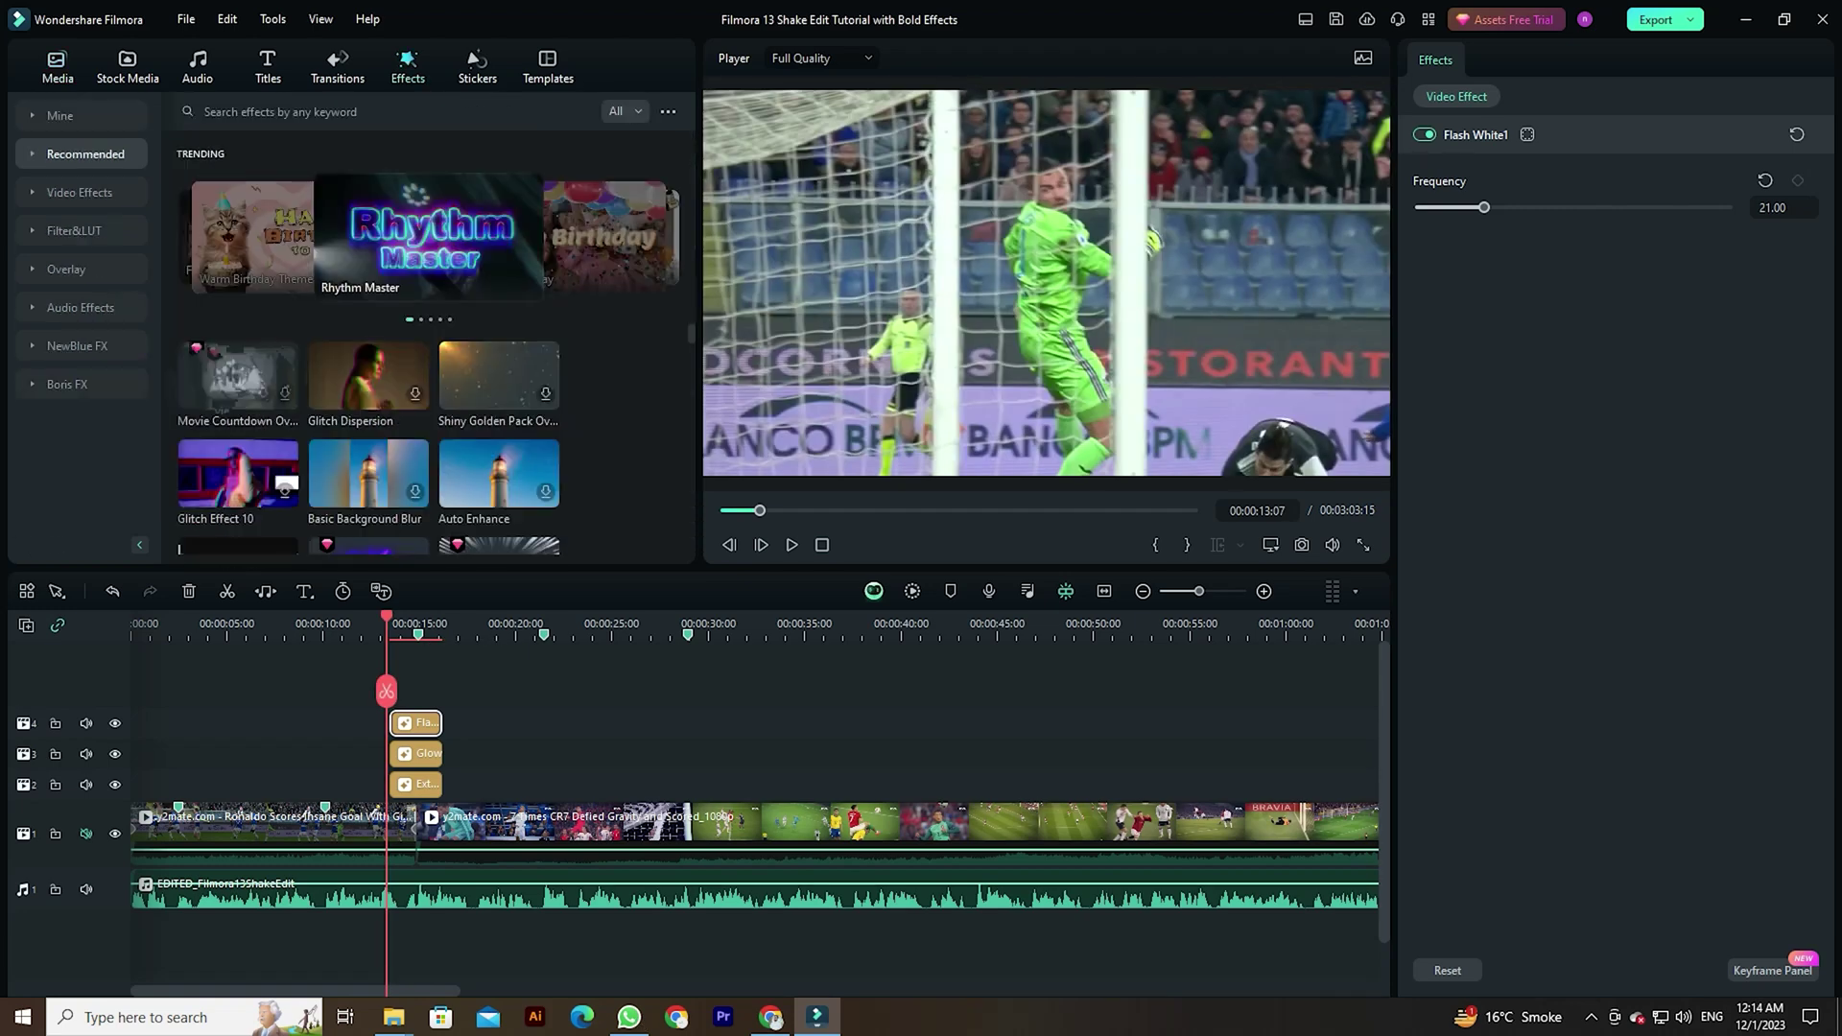
text(overlay)
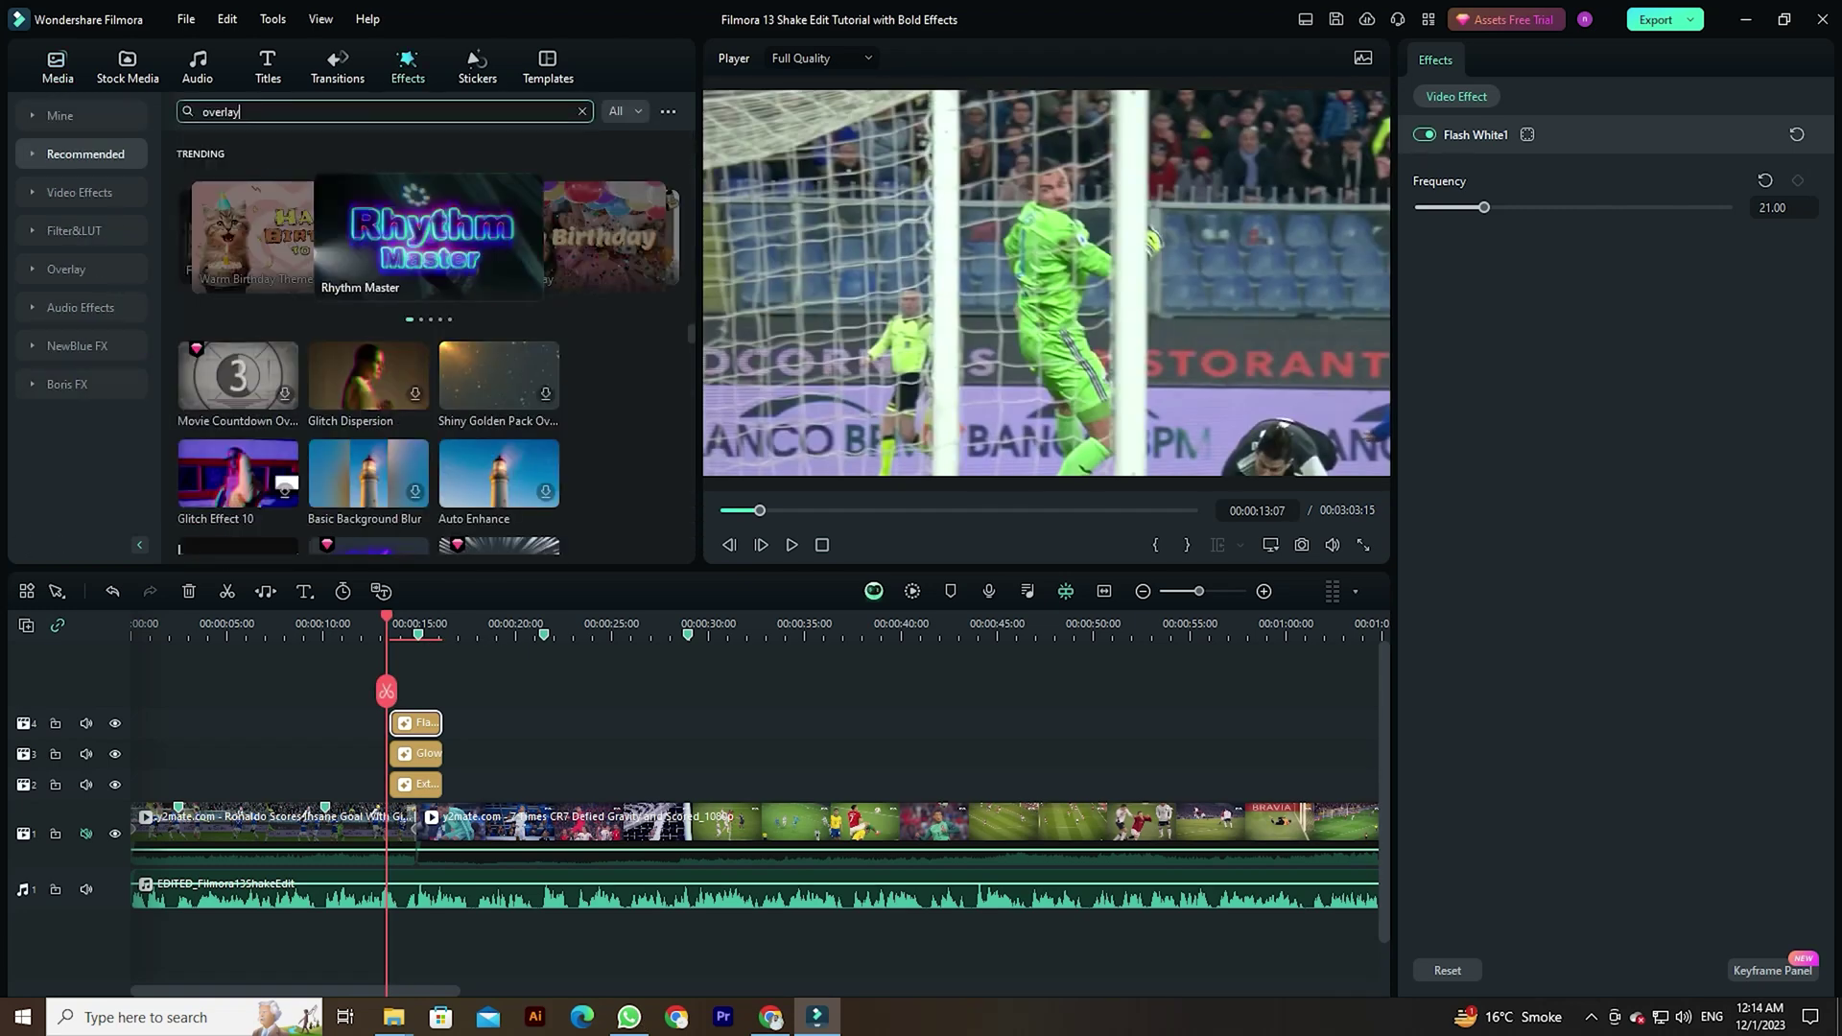
- Add Overlay 01 on top of the effect stack and lower its opacity to about 55%
key(Return)
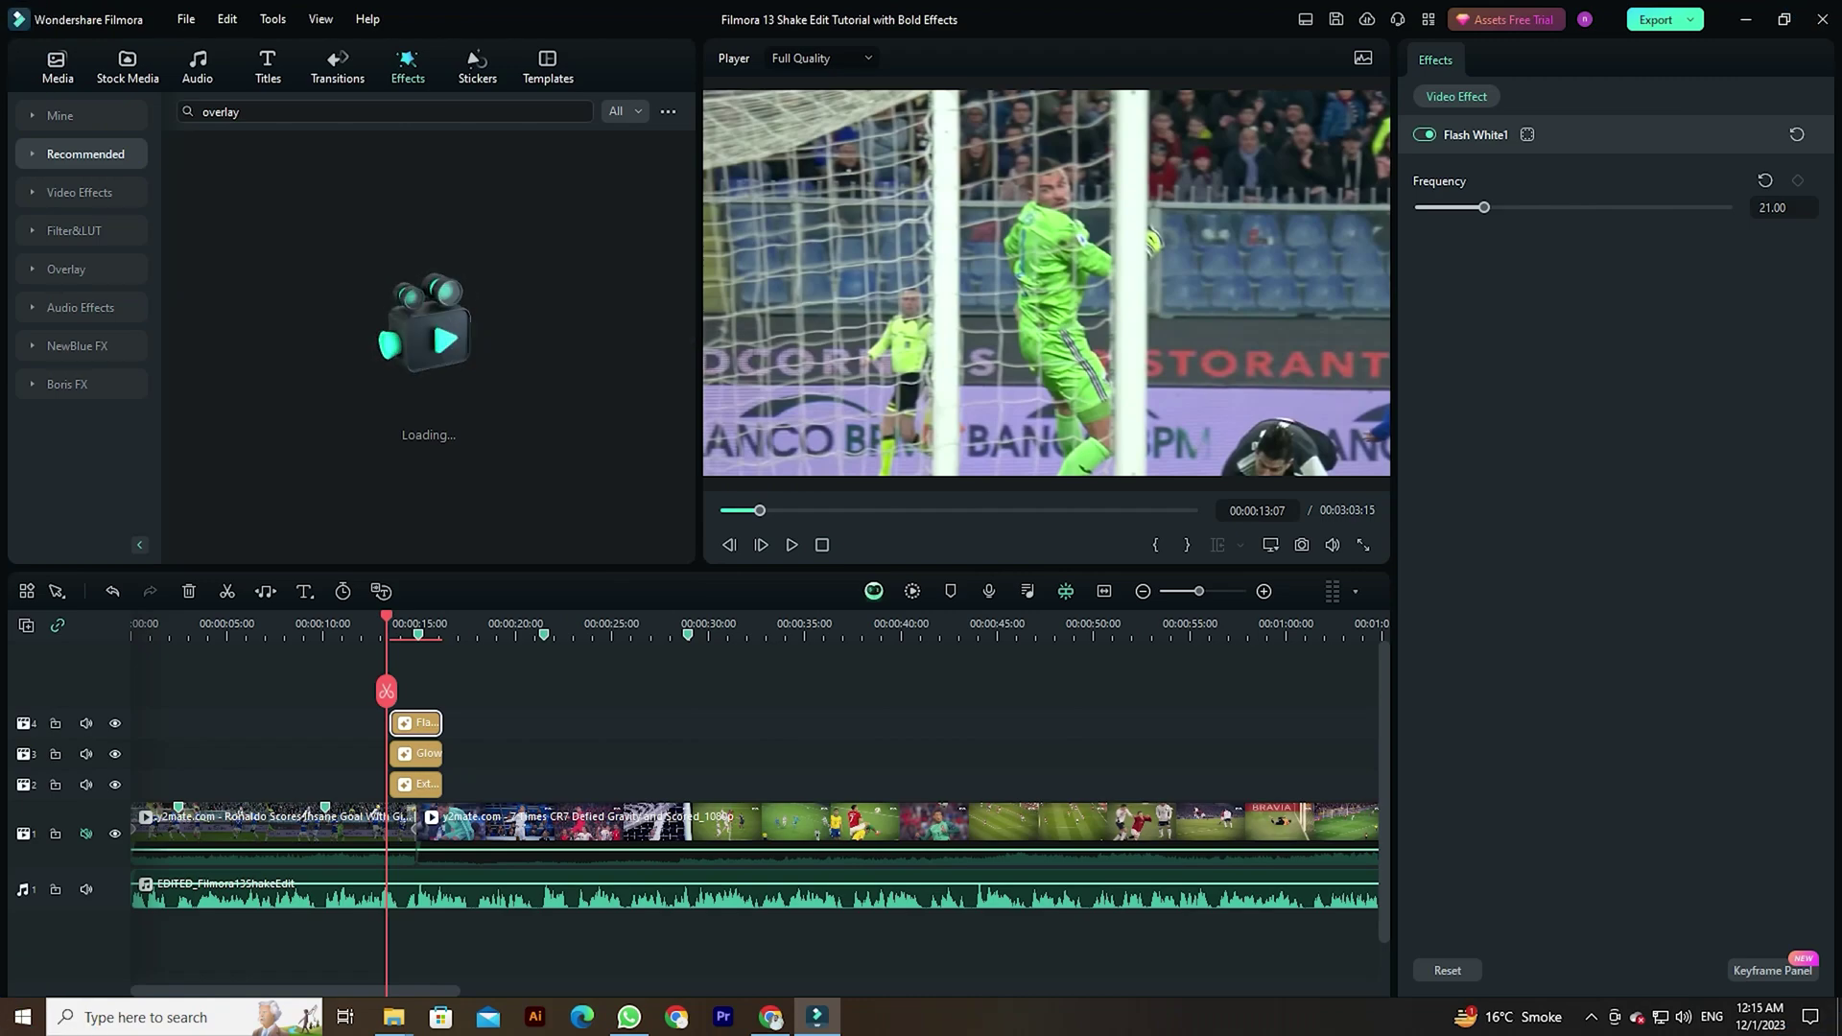
drag(499, 344, 437, 674)
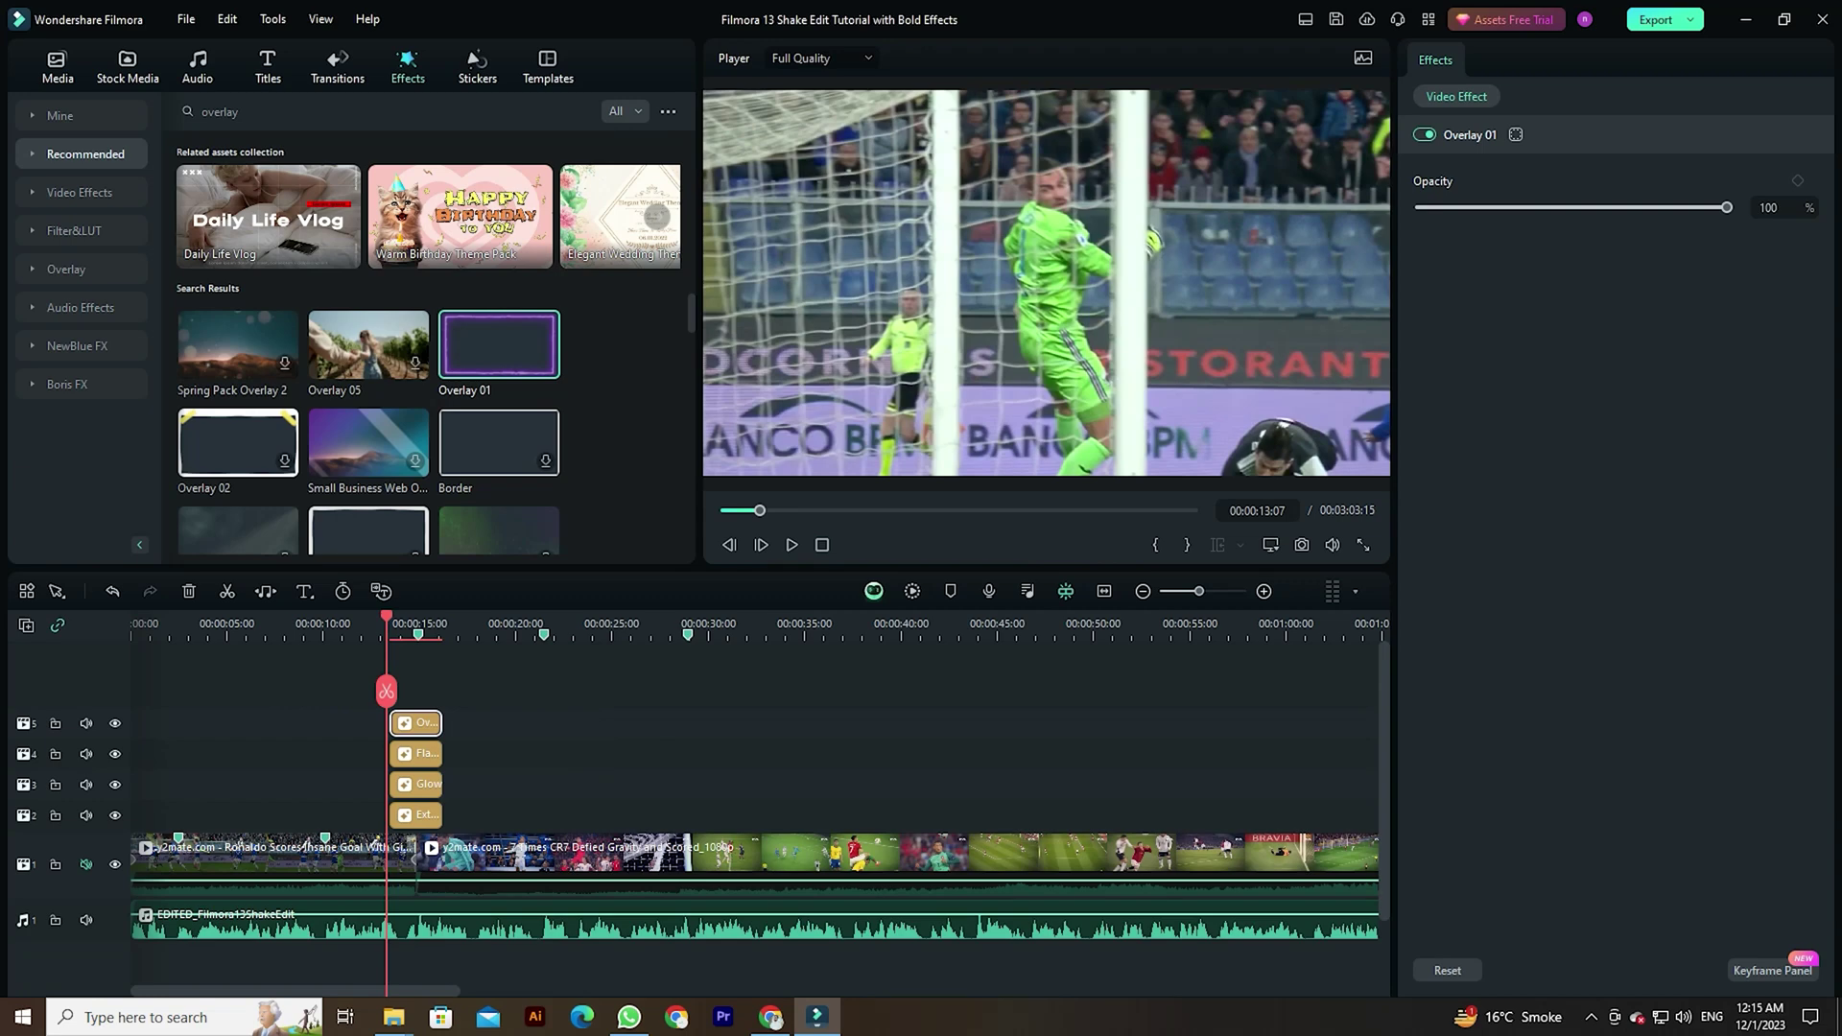
drag(1727, 207, 1557, 208)
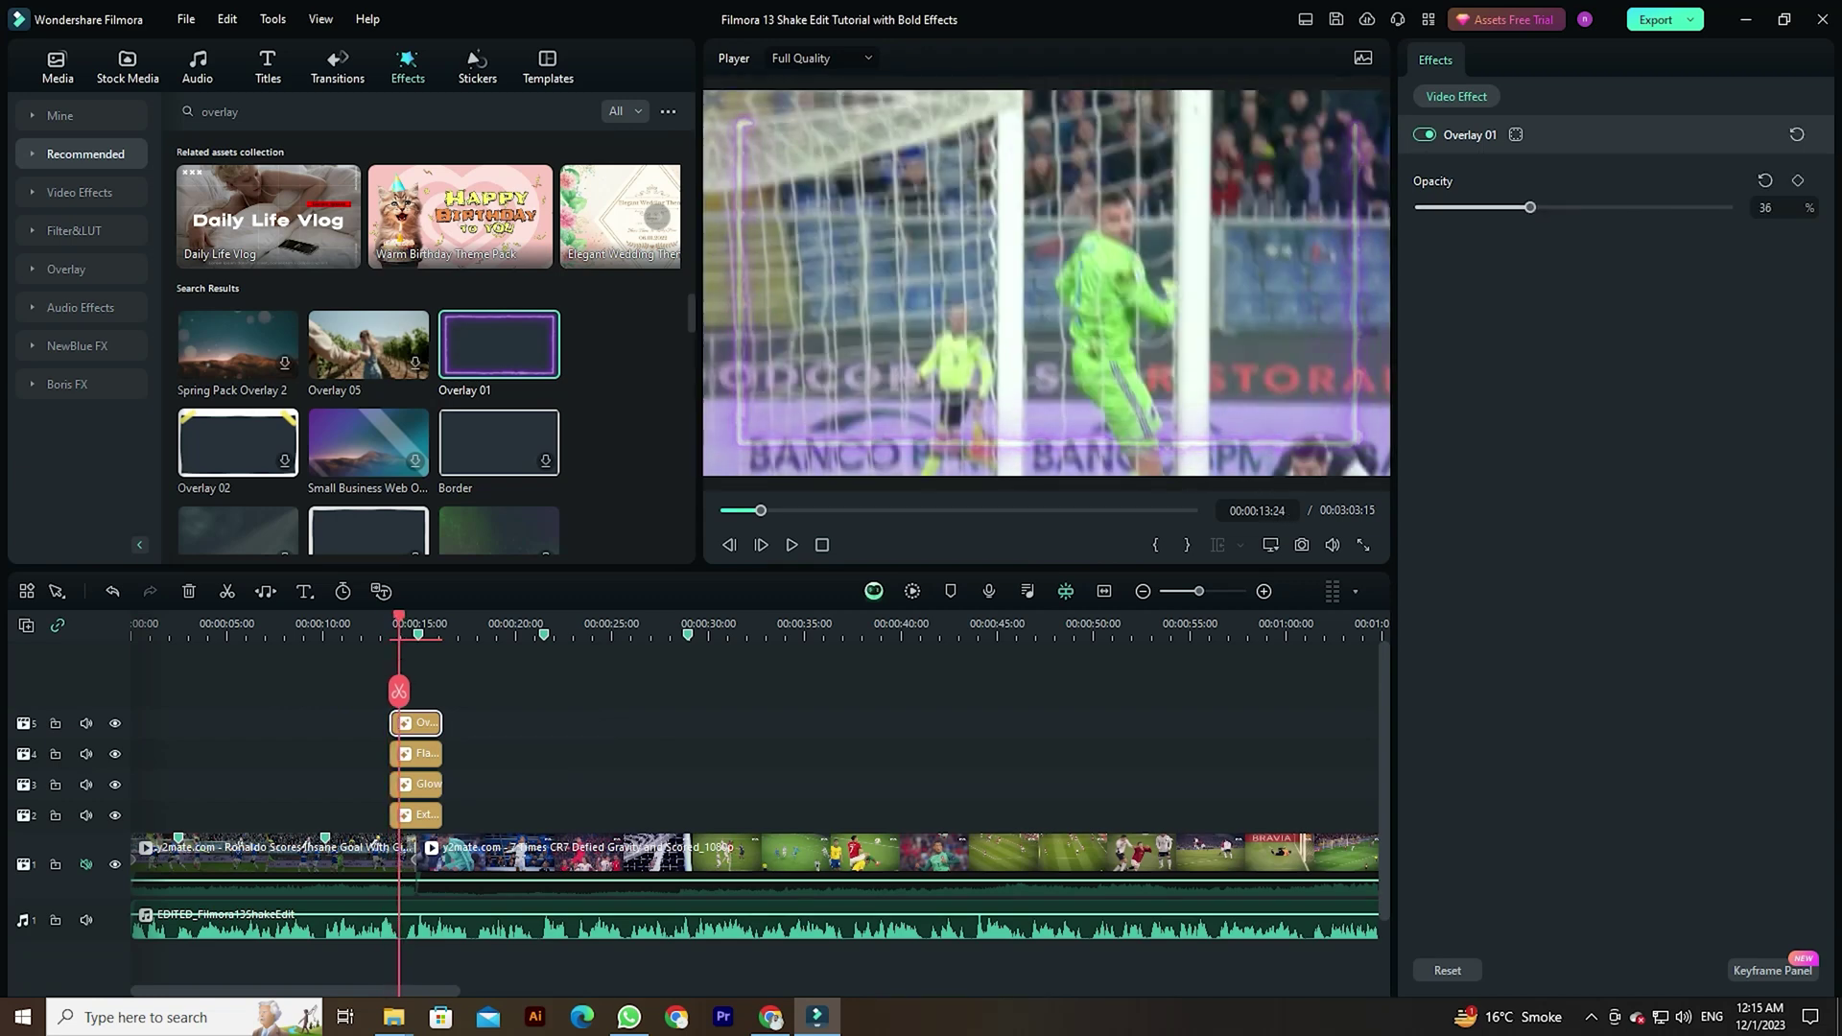
mouse_move(1529, 208)
mouse_down()
mouse_move(1425, 208)
mouse_move(1621, 207)
mouse_up()
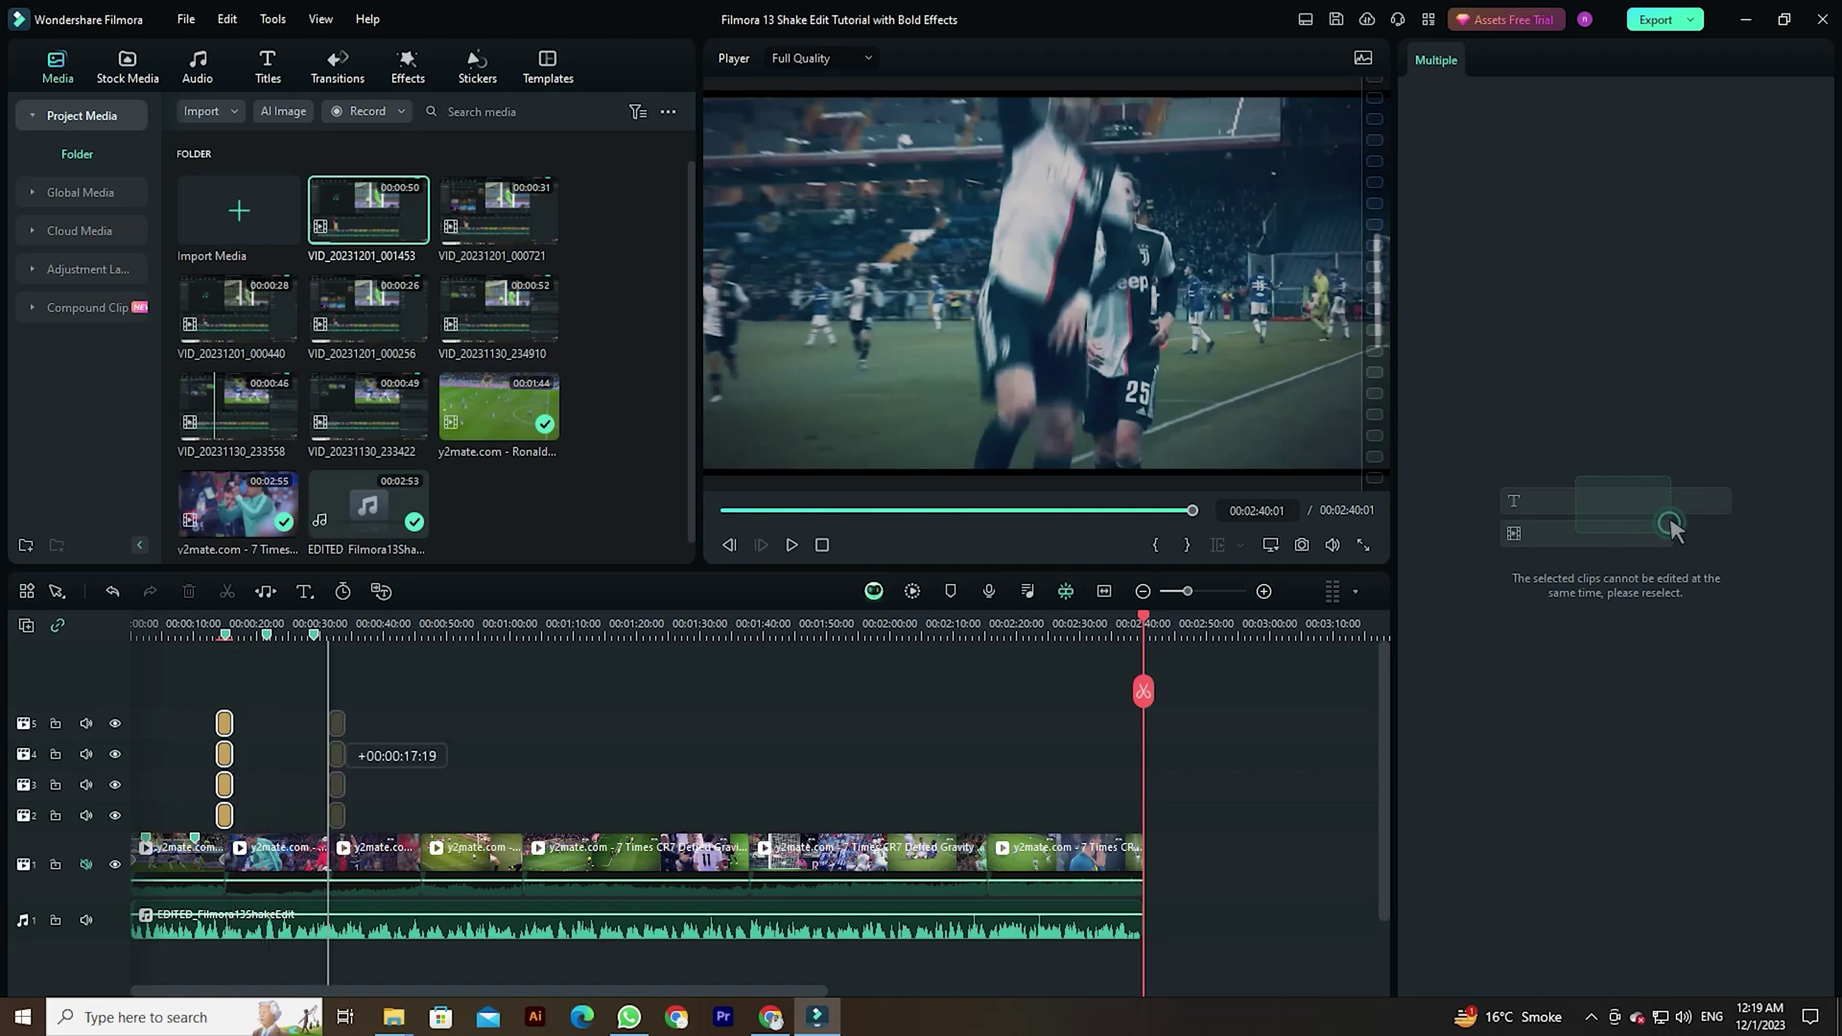
- Paste a copy of the four stacked effects and move it to a later beat
drag(238, 753, 322, 753)
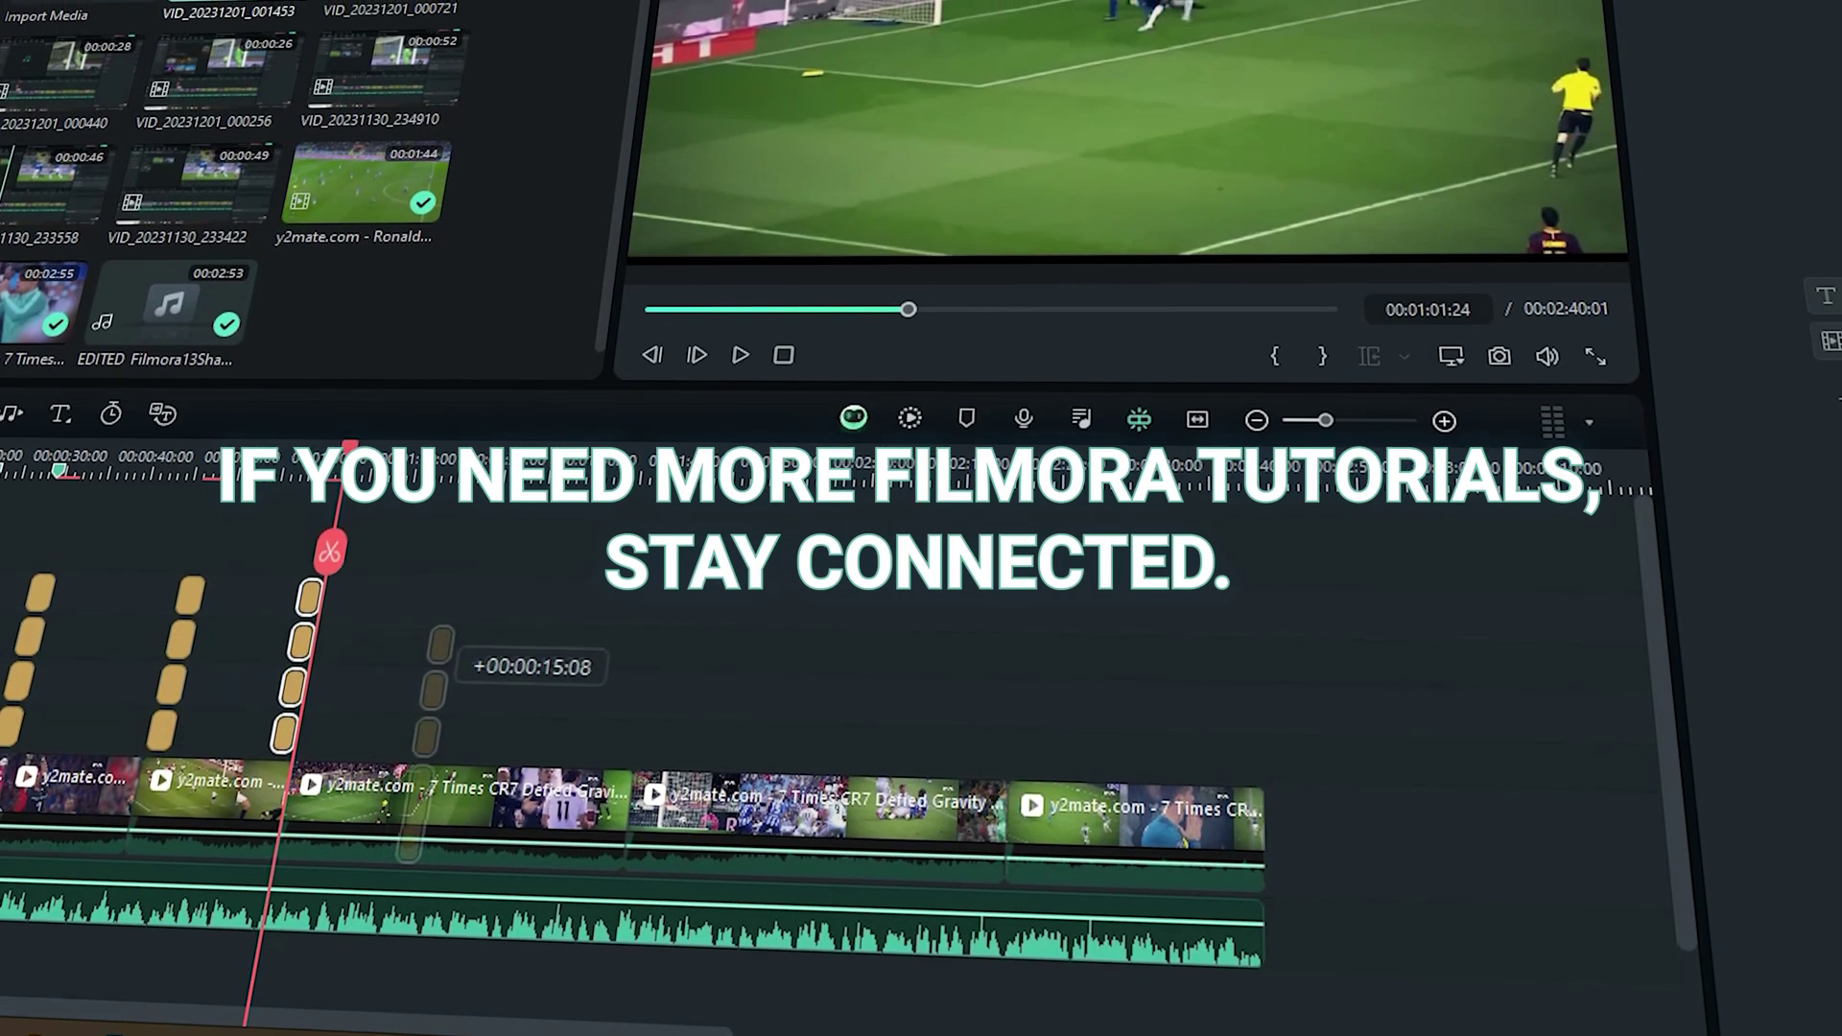
drag(435, 691, 663, 734)
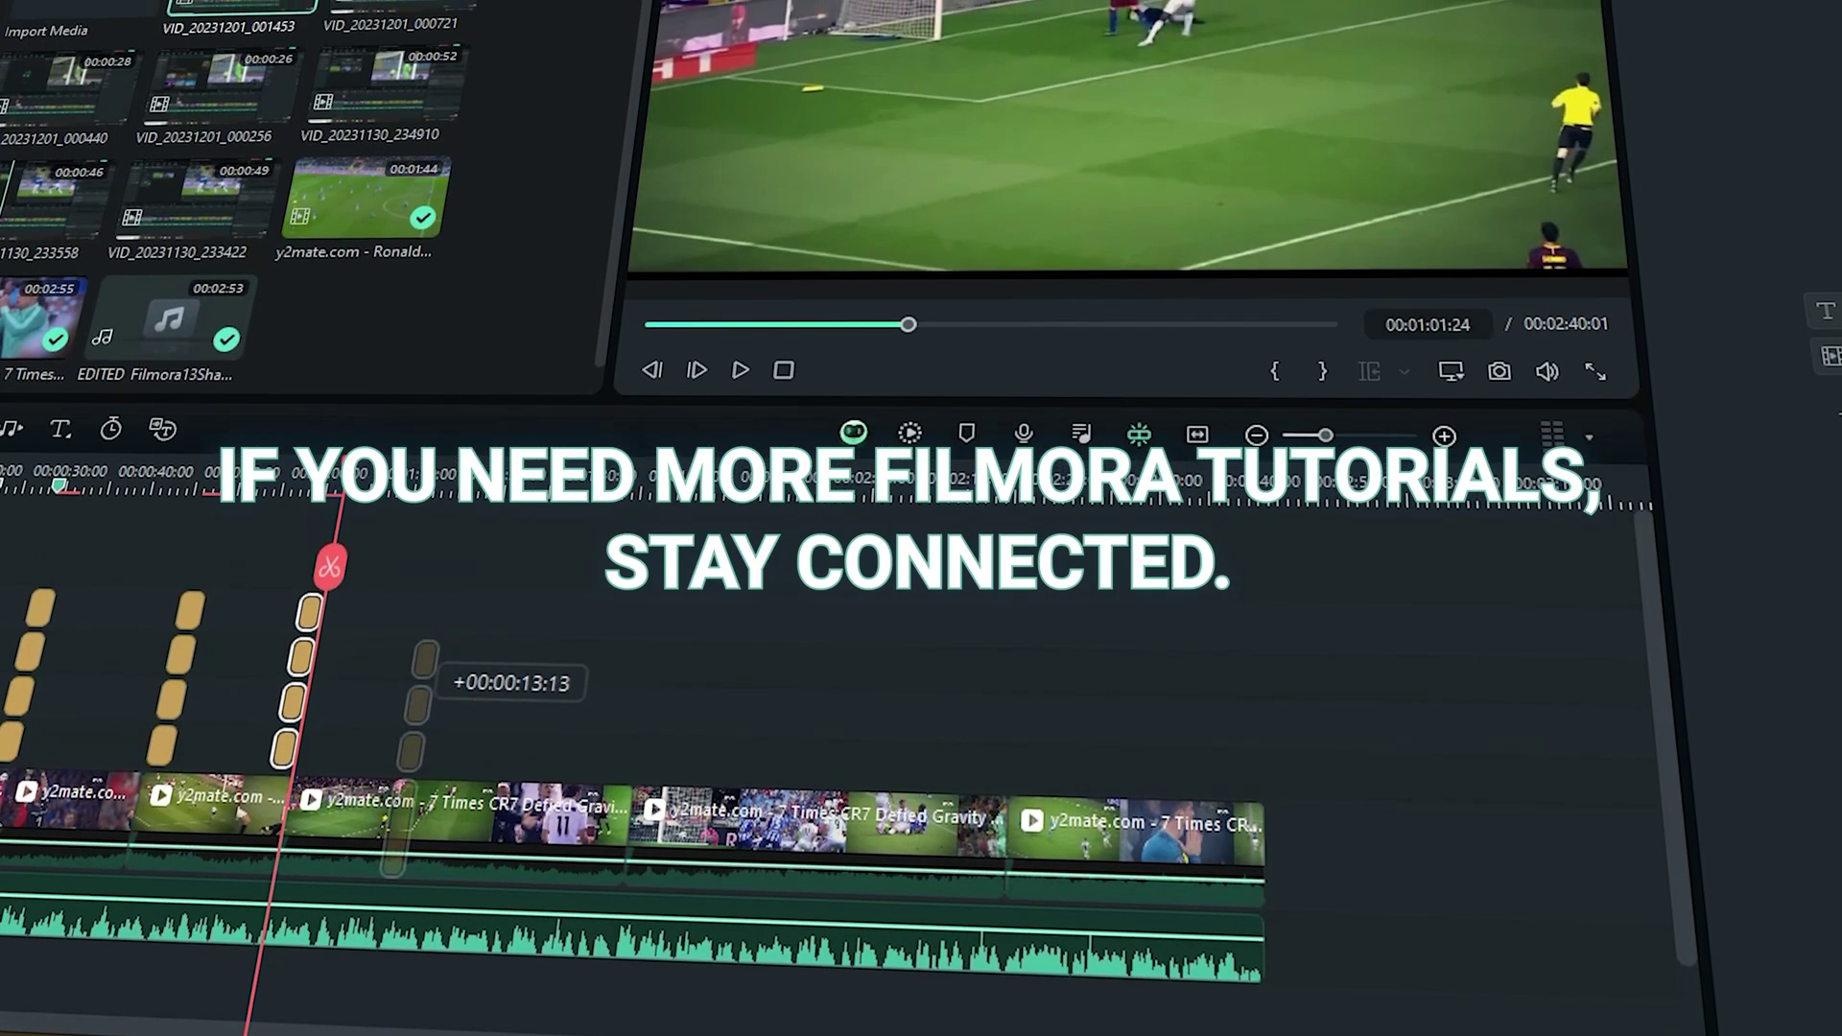